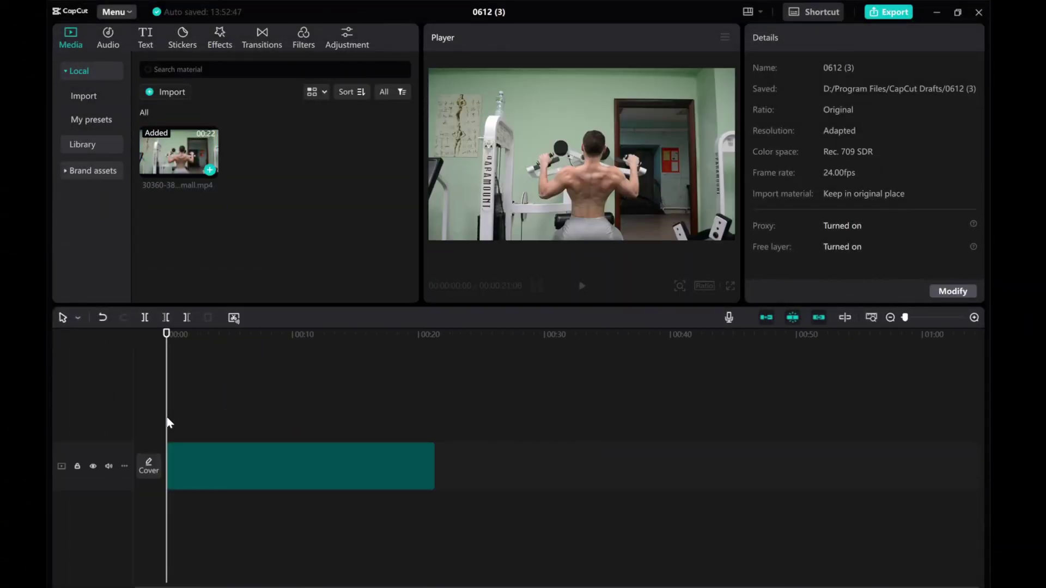
# Freeze a 3-second frame at the shoulder pose in the main clip.
pyautogui.moveTo(166, 417); pyautogui.dragTo(189, 421)
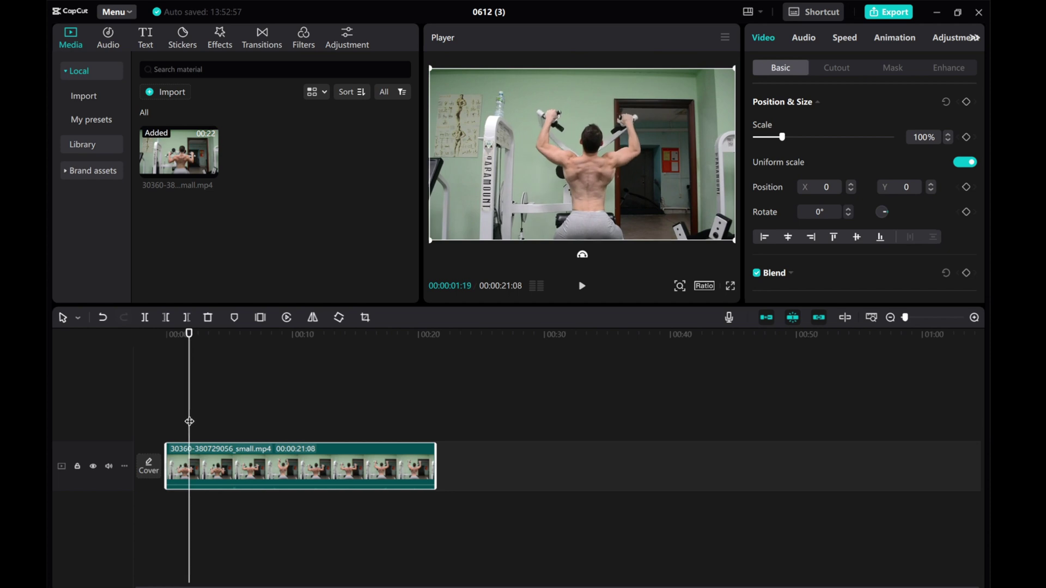
pyautogui.click(260, 318)
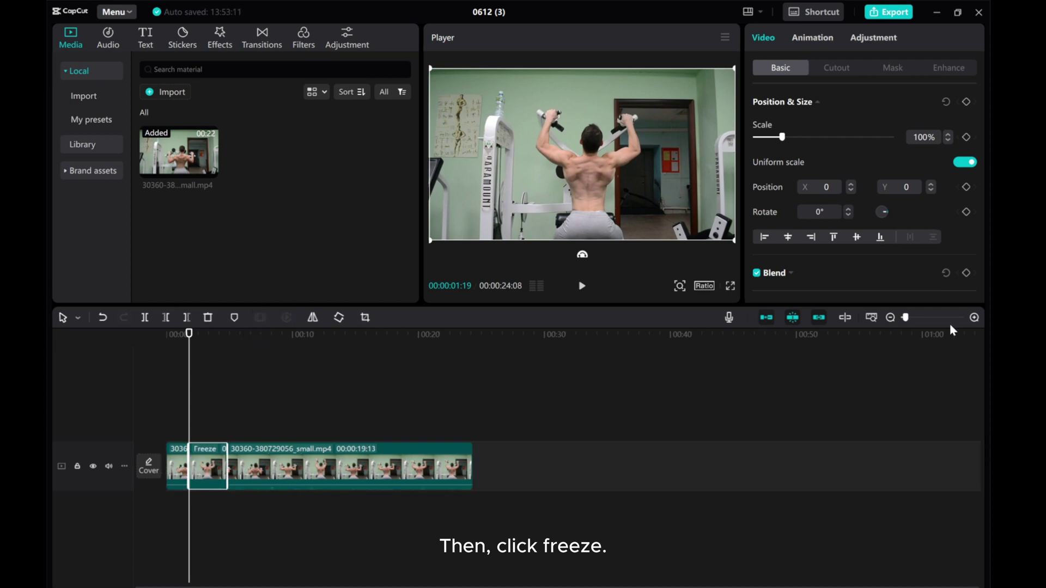
pyautogui.click(974, 317)
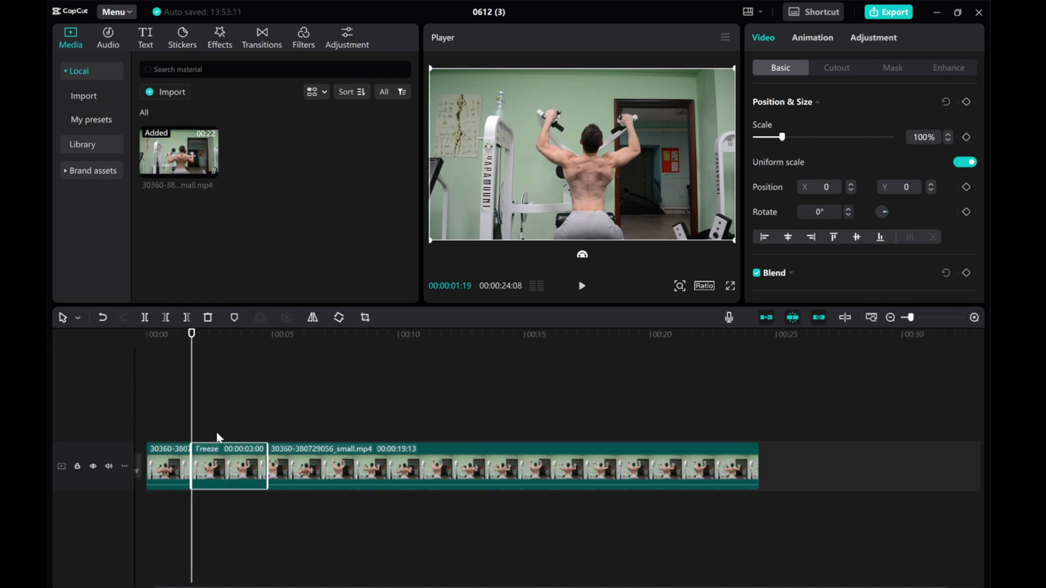
# Copy the Freeze clip and paste it twice onto two new tracks above it.
pyautogui.rightClick(211, 469)
pyautogui.click(228, 171)
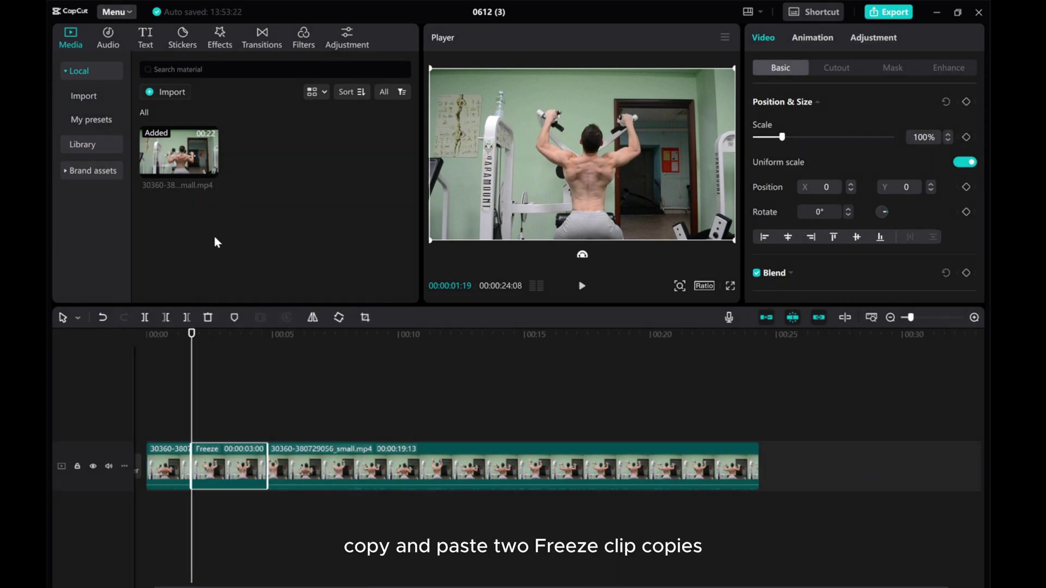
pyautogui.rightClick(196, 424)
pyautogui.click(209, 432)
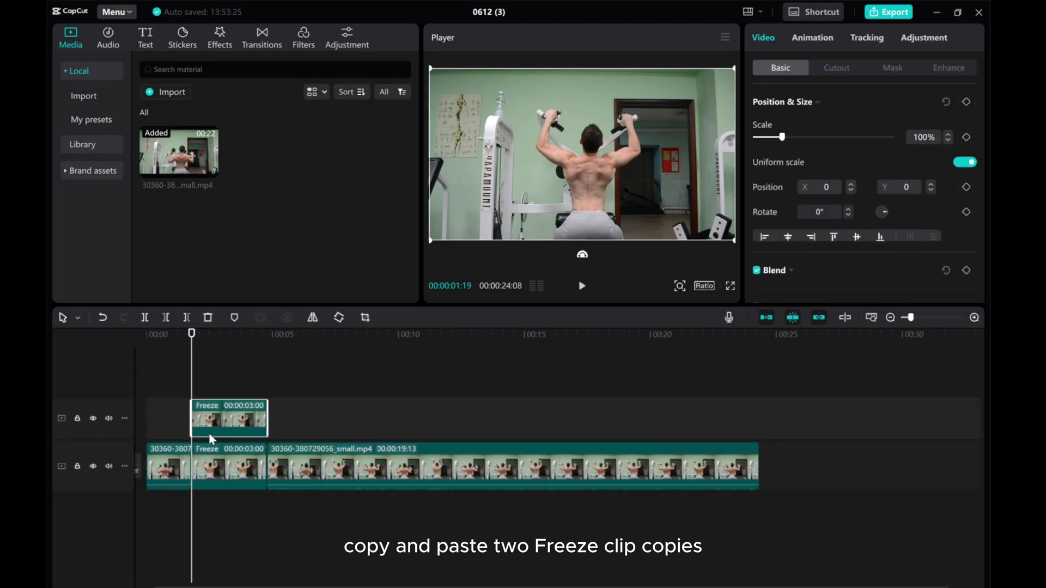
pyautogui.rightClick(197, 380)
pyautogui.click(212, 396)
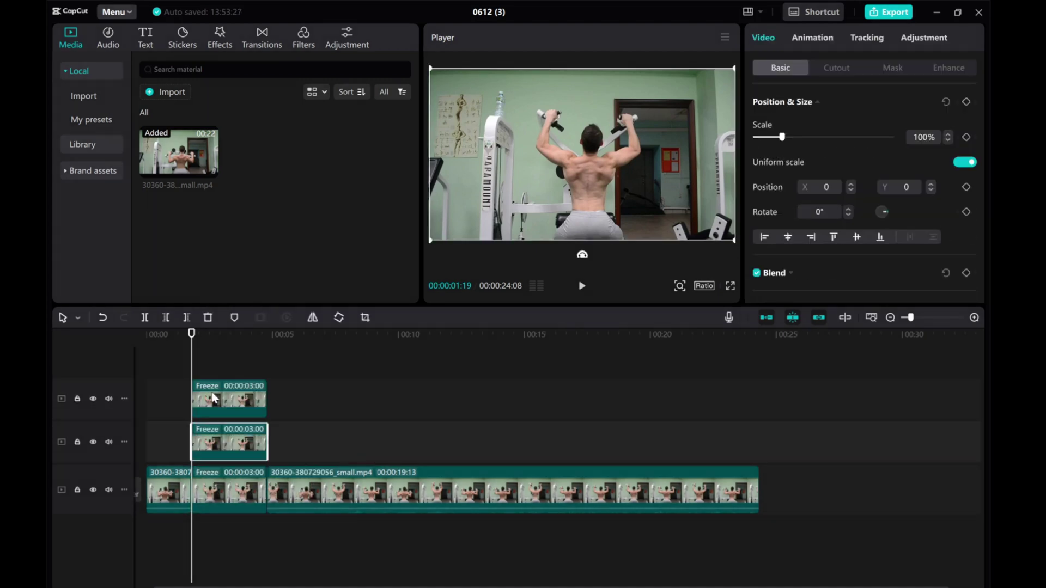
pyautogui.click(214, 399)
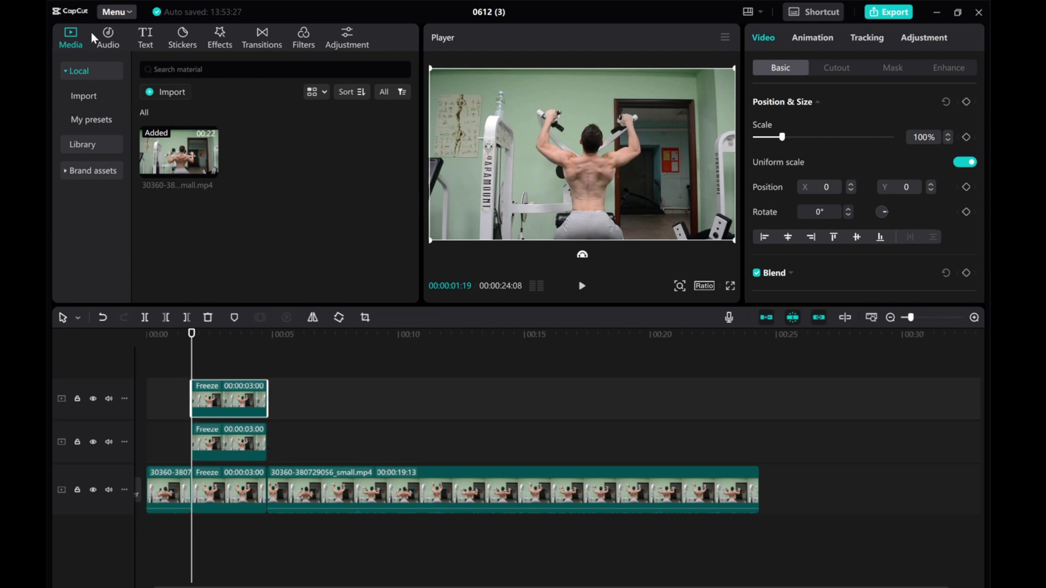
# Add the solid red clip from the Library's Background section to the timeline.
pyautogui.click(62, 143)
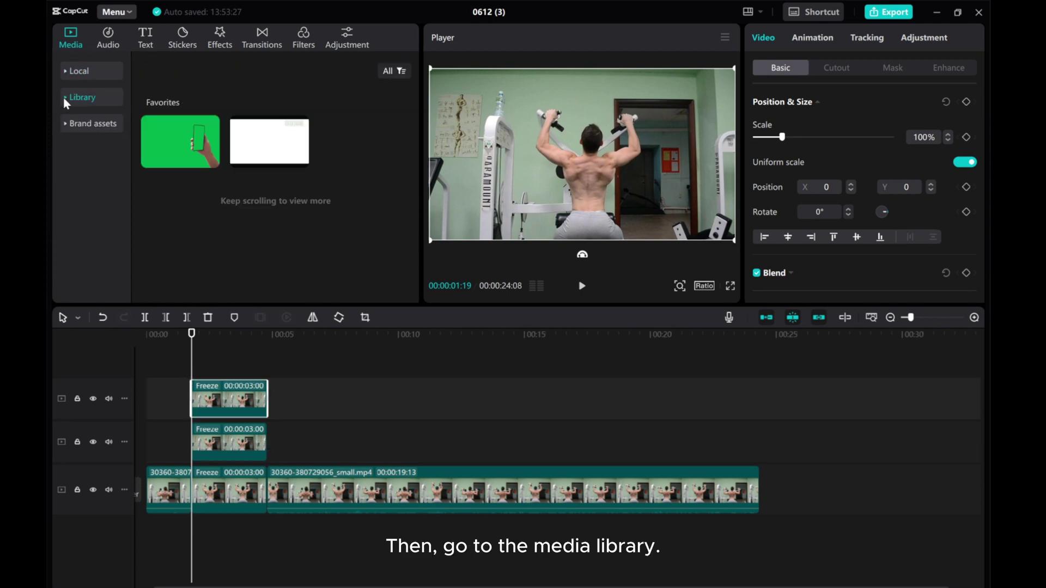
pyautogui.click(84, 171)
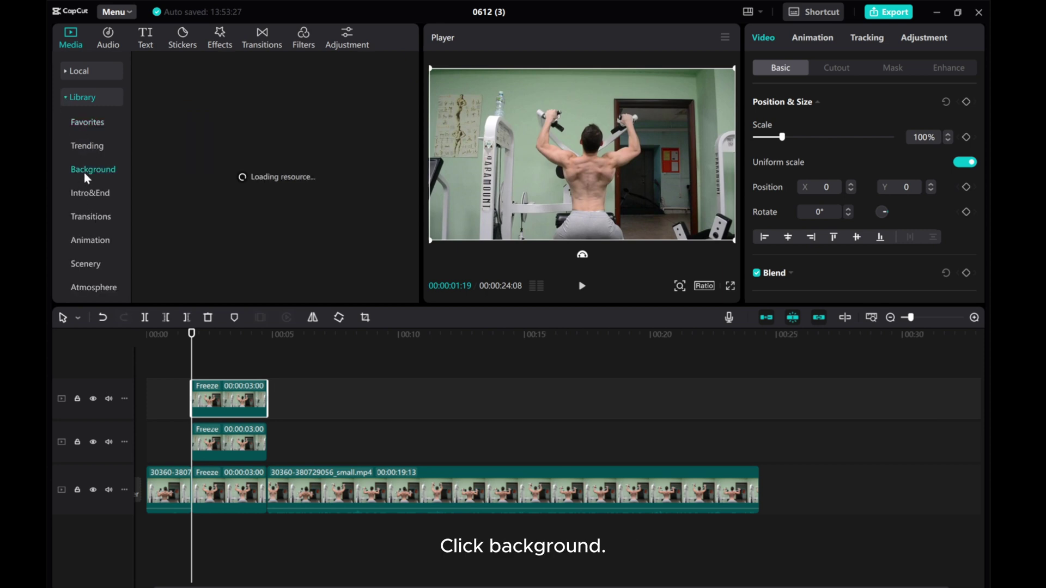
pyautogui.scroll(-3, 249, 229)
pyautogui.scroll(-10, 249, 230)
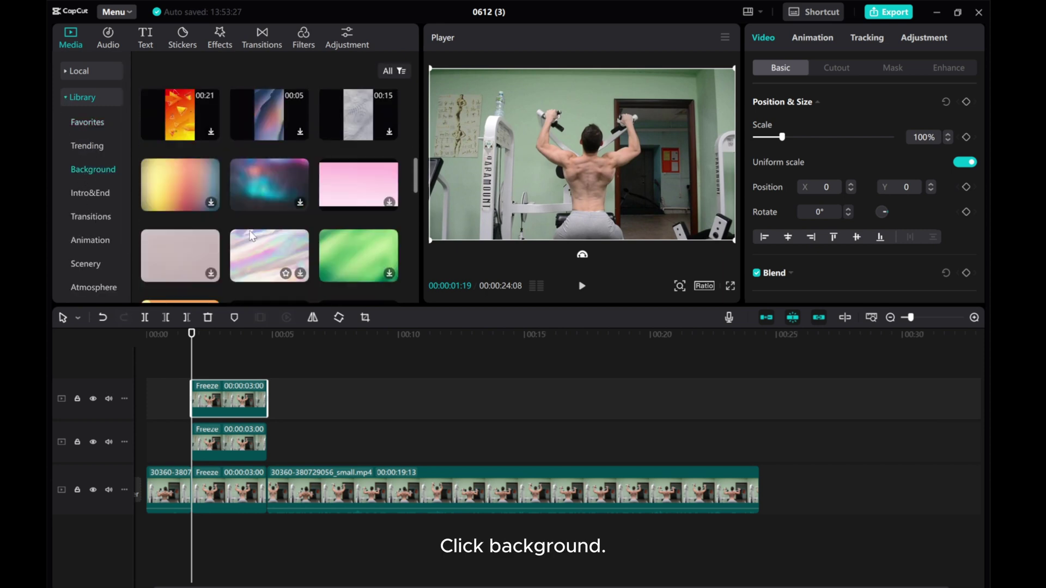
pyautogui.scroll(-6, 249, 230)
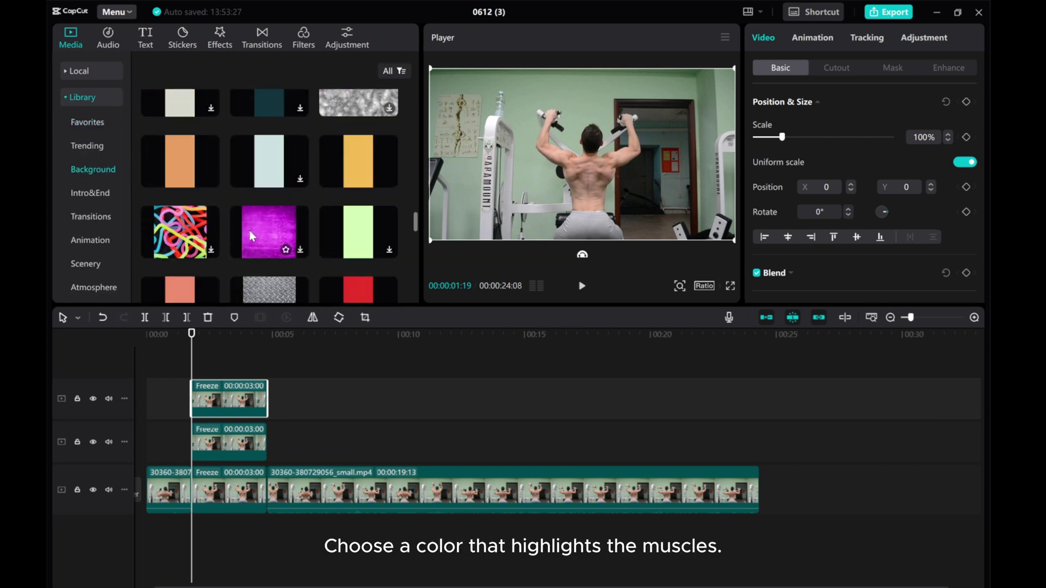
pyautogui.click(389, 203)
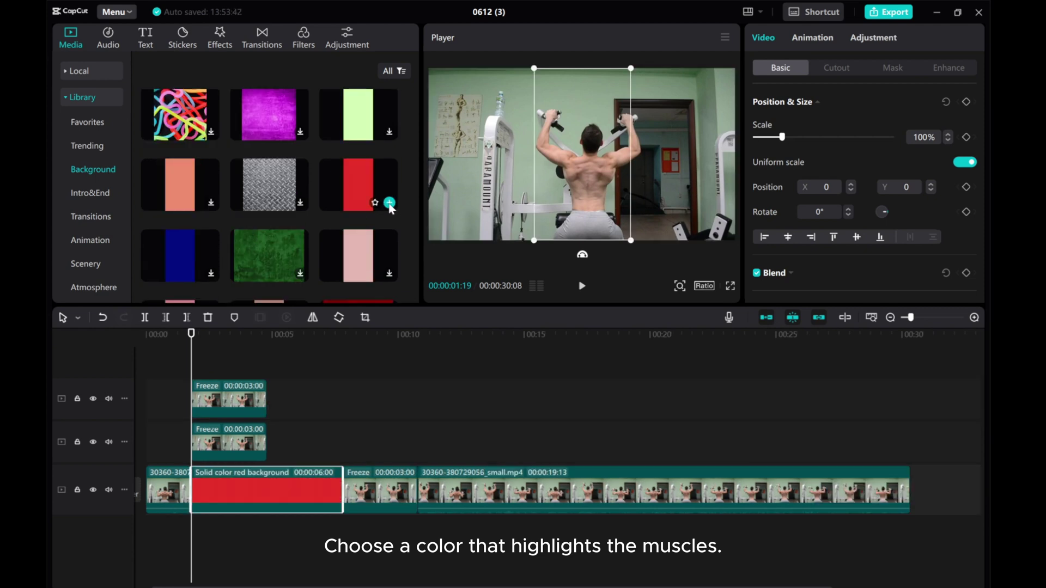
# Move the red clip to a top track, trim it to the freeze length, and rotate it 90°.
pyautogui.moveTo(252, 485); pyautogui.dragTo(250, 362)
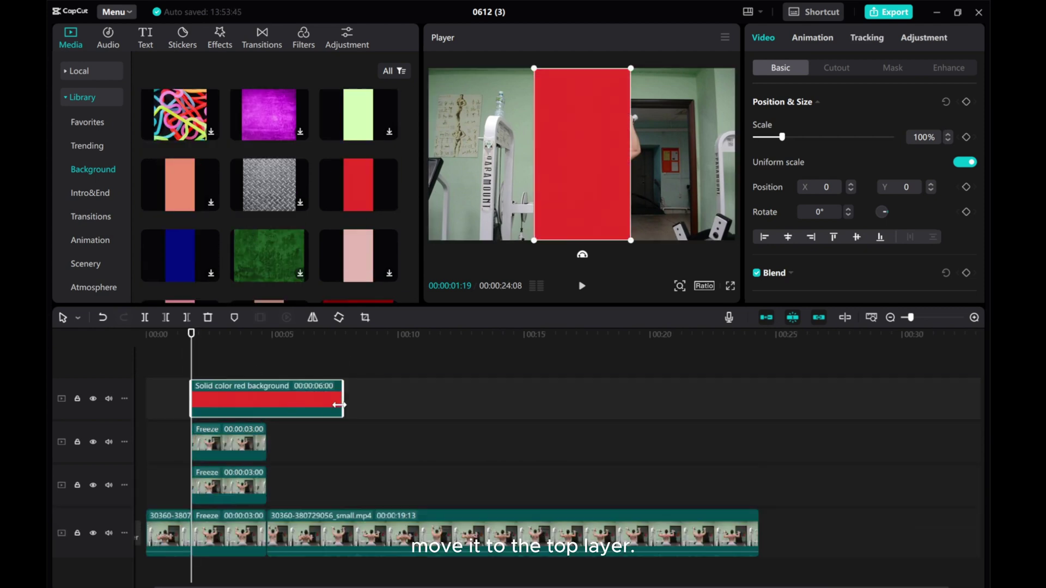
pyautogui.moveTo(341, 406); pyautogui.dragTo(262, 409)
pyautogui.moveTo(582, 257); pyautogui.dragTo(493, 205)
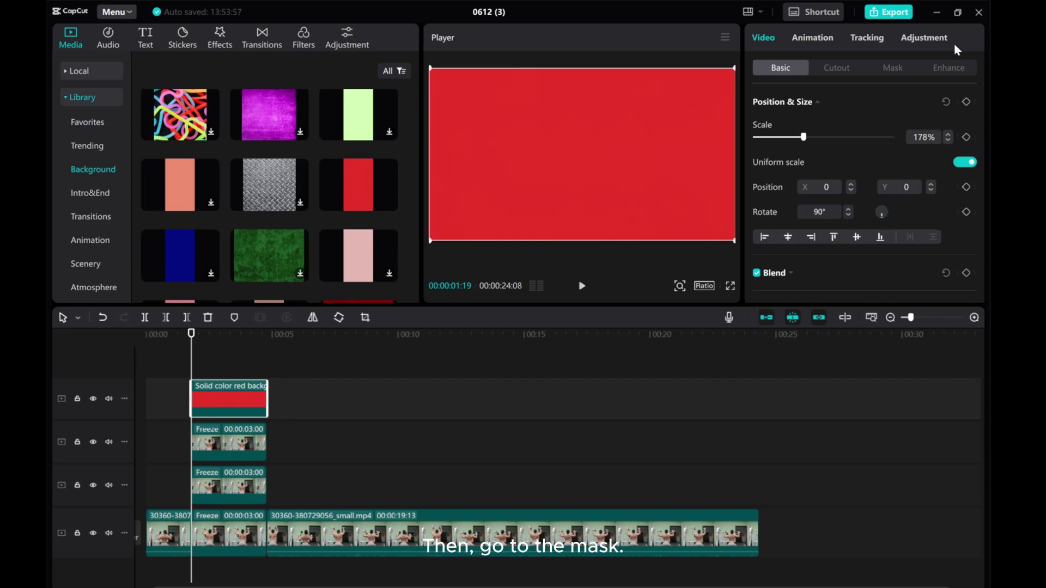
# Give the red layer a small rounded rectangle mask over the right shoulder blade.
pyautogui.click(891, 68)
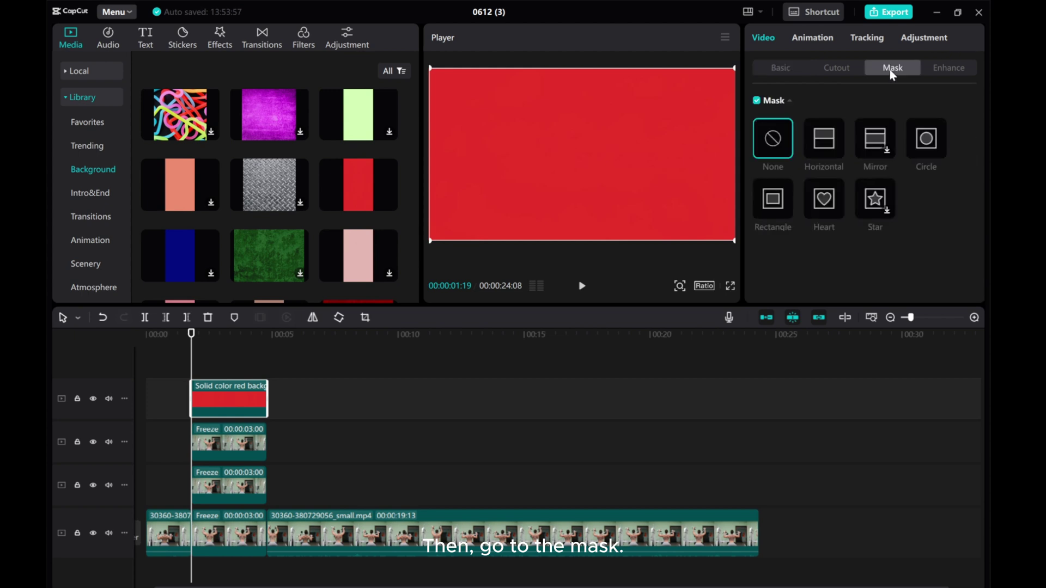
pyautogui.click(778, 206)
pyautogui.moveTo(504, 157); pyautogui.dragTo(560, 157)
pyautogui.moveTo(586, 113); pyautogui.dragTo(586, 166)
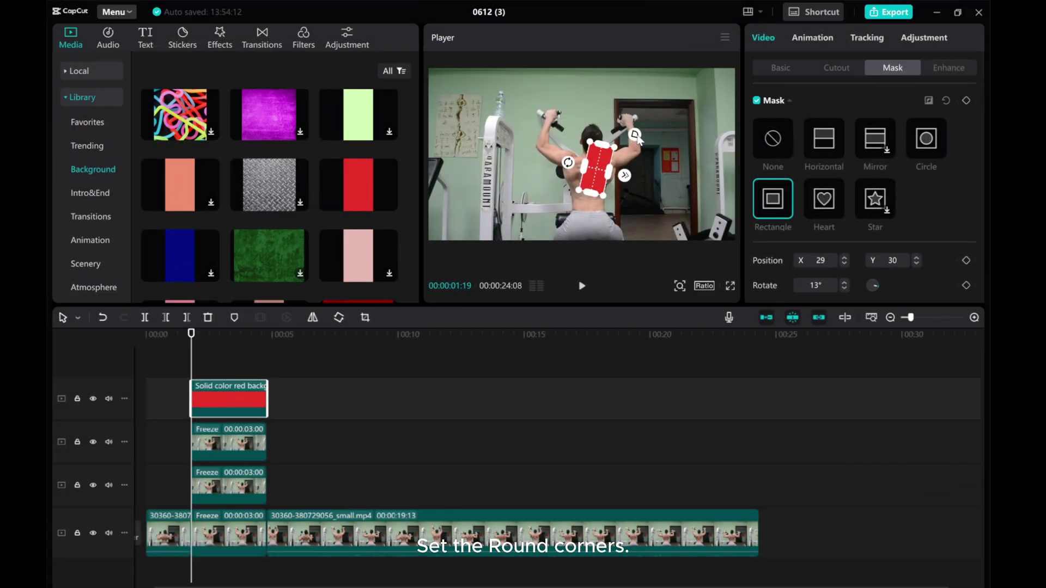
pyautogui.moveTo(637, 137); pyautogui.dragTo(652, 136)
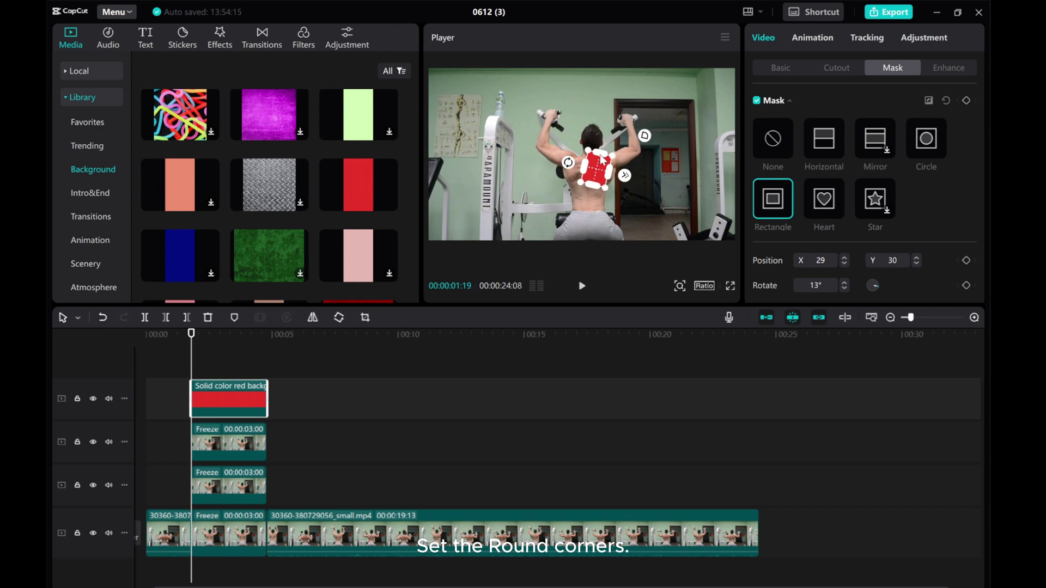
pyautogui.moveTo(596, 173); pyautogui.dragTo(599, 177)
pyautogui.moveTo(683, 292)
pyautogui.moveTo(661, 315); pyautogui.dragTo(683, 315)
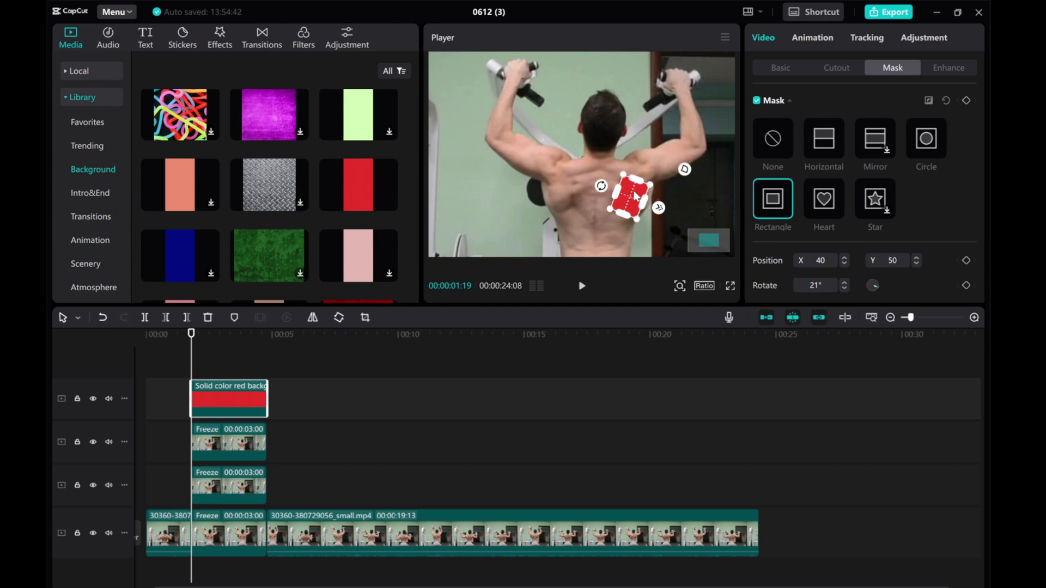
# Raise the mask feather slightly and preview the patch at the frozen pose.
pyautogui.scroll(-3, 847, 267)
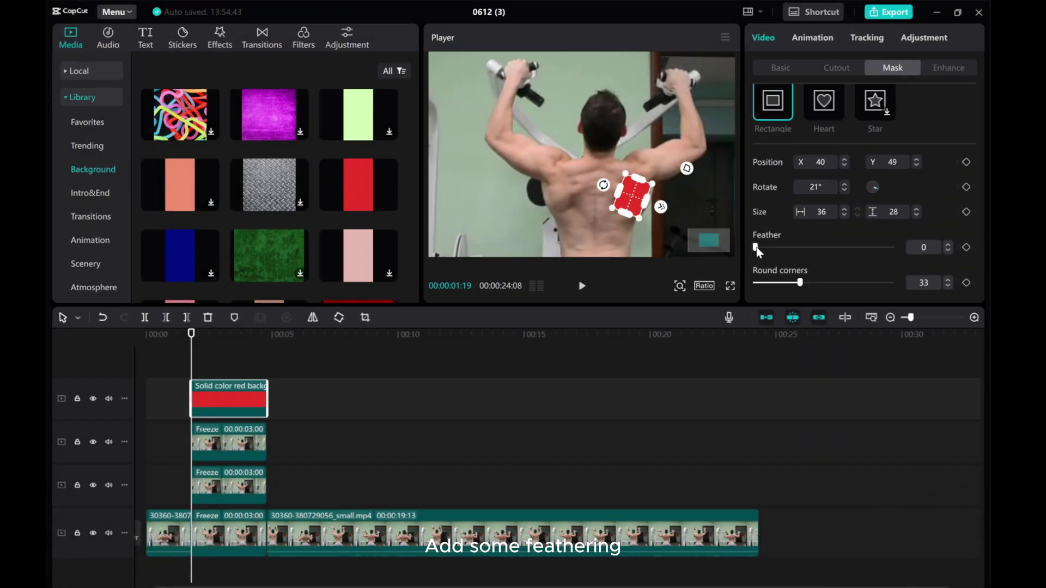
pyautogui.moveTo(761, 252); pyautogui.dragTo(767, 250)
pyautogui.click(246, 348)
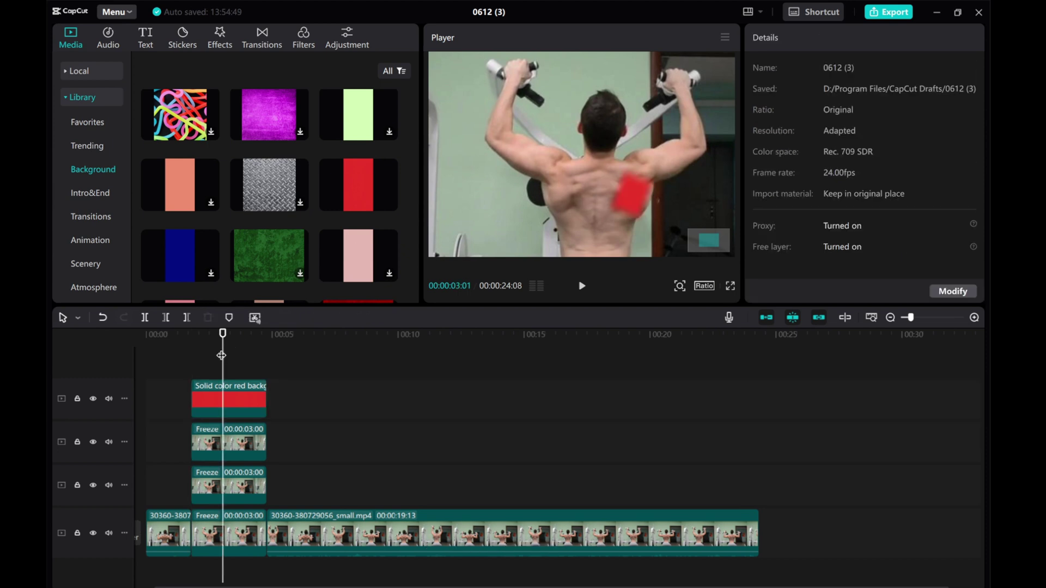
pyautogui.click(187, 358)
pyautogui.moveTo(188, 371); pyautogui.dragTo(194, 371)
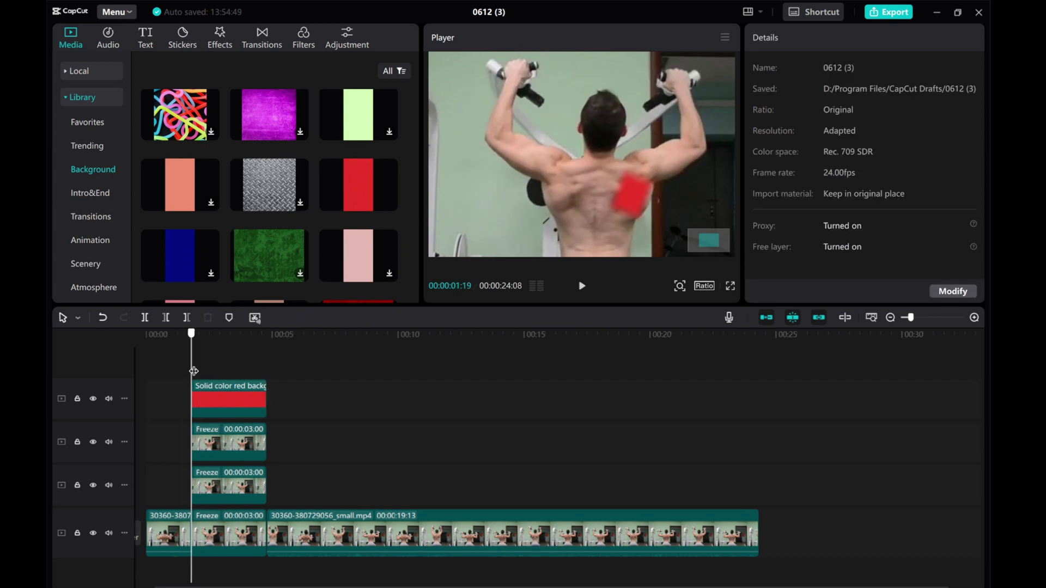
# Increase the feather further and scrub through the freeze to check the glow.
pyautogui.click(216, 385)
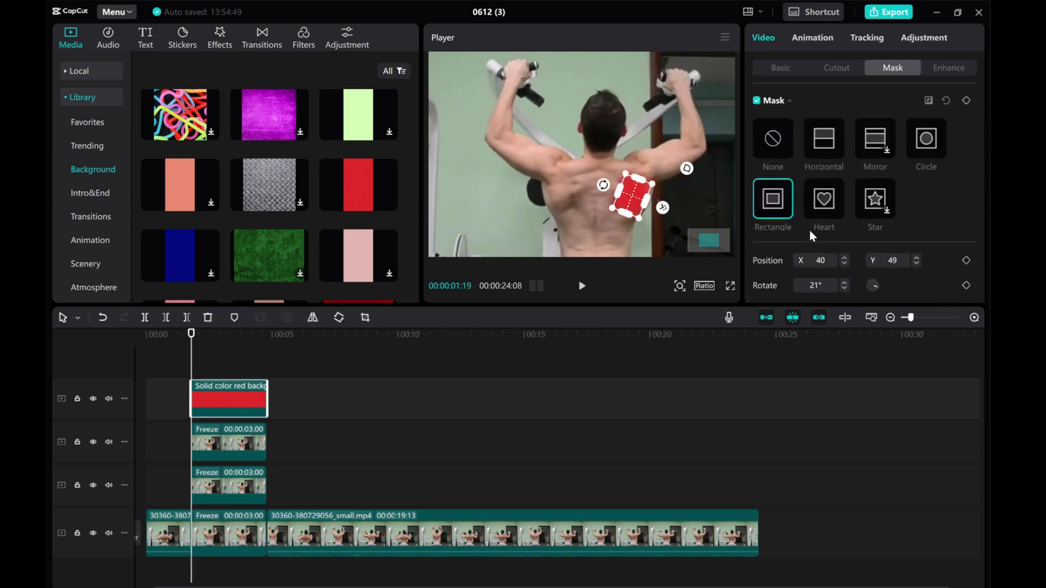
pyautogui.scroll(-3, 878, 271)
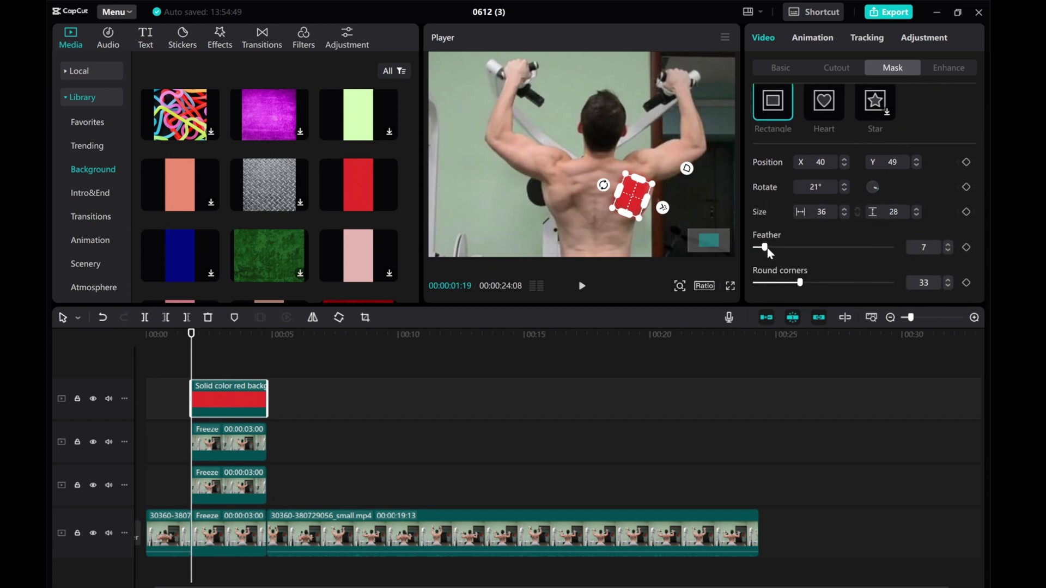
pyautogui.moveTo(773, 250); pyautogui.dragTo(778, 249)
pyautogui.click(226, 364)
pyautogui.moveTo(225, 365); pyautogui.dragTo(202, 367)
pyautogui.click(214, 390)
pyautogui.click(211, 364)
# Fine-tune the feather down to 13 and preview frames around the frozen pose.
pyautogui.click(212, 378)
pyautogui.scroll(-3, 812, 267)
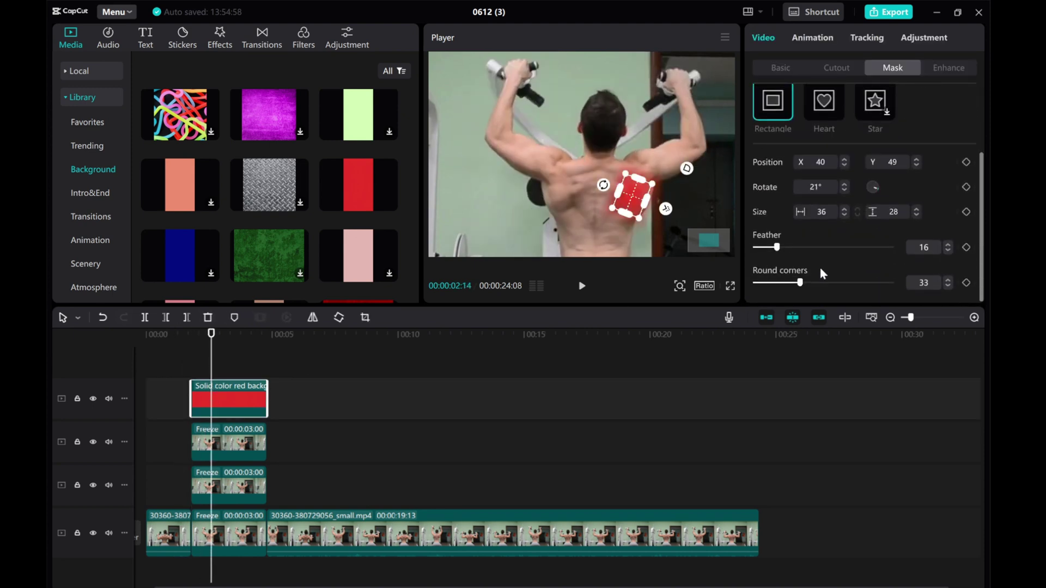
pyautogui.click(948, 251)
pyautogui.click(948, 251)
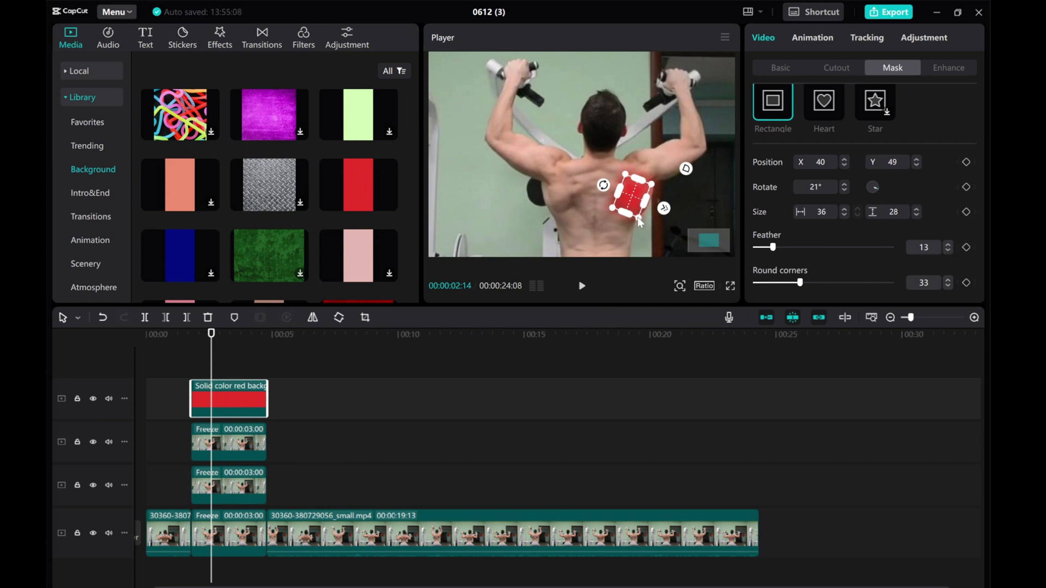
pyautogui.click(224, 339)
pyautogui.click(192, 353)
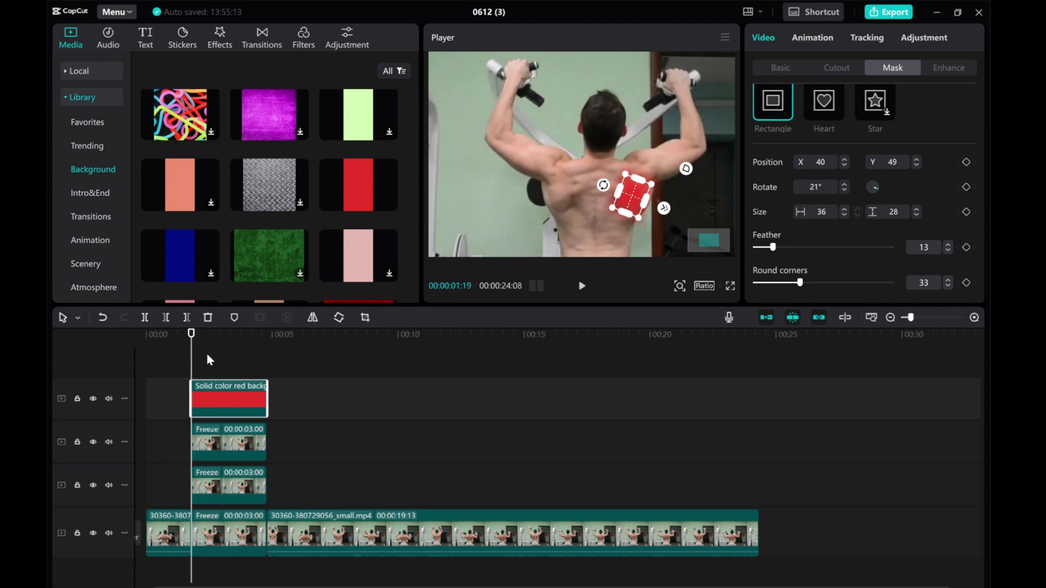
pyautogui.click(207, 354)
pyautogui.moveTo(207, 361)
pyautogui.mouseDown()
pyautogui.moveTo(179, 362)
pyautogui.moveTo(191, 362)
pyautogui.mouseUp()
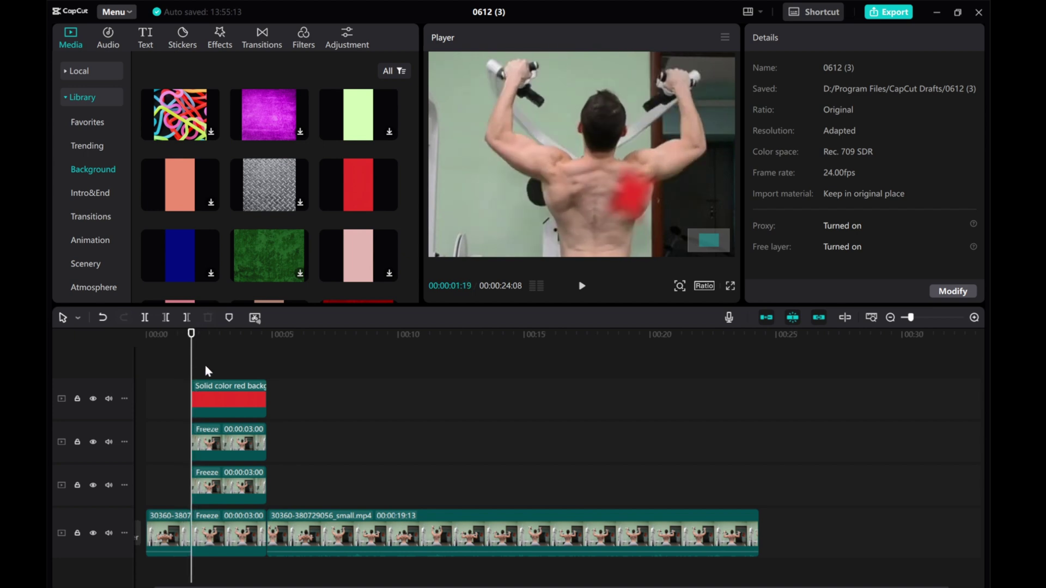
pyautogui.click(213, 400)
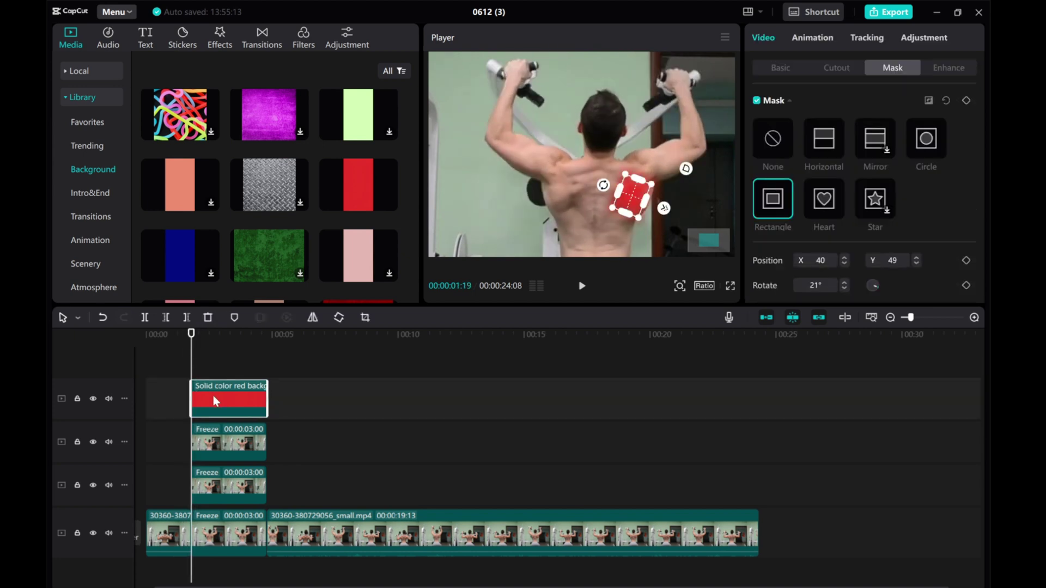
# Copy the red highlight clip and paste it onto a new track.
pyautogui.rightClick(214, 396)
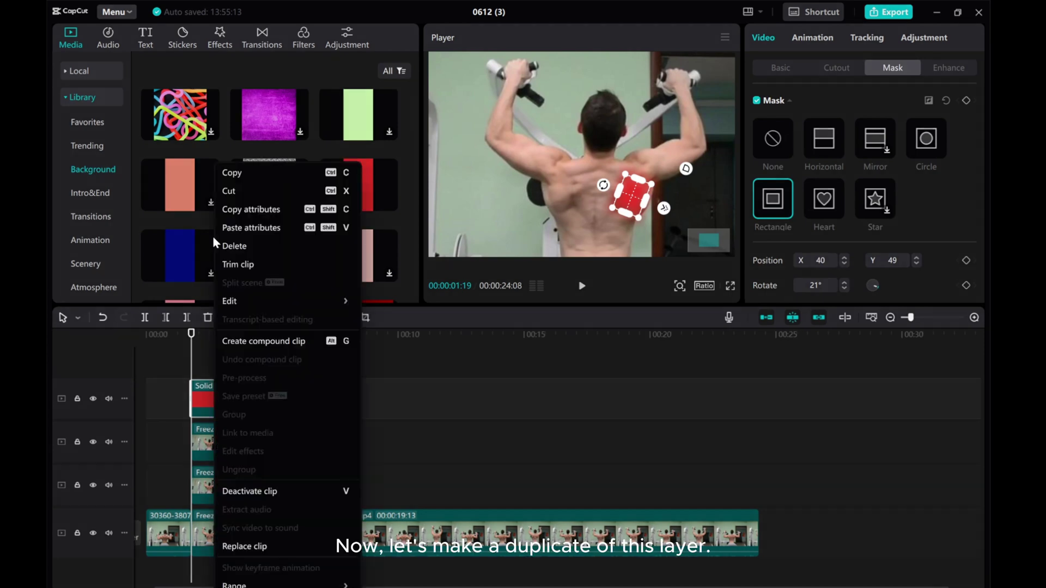
pyautogui.click(226, 171)
pyautogui.rightClick(197, 355)
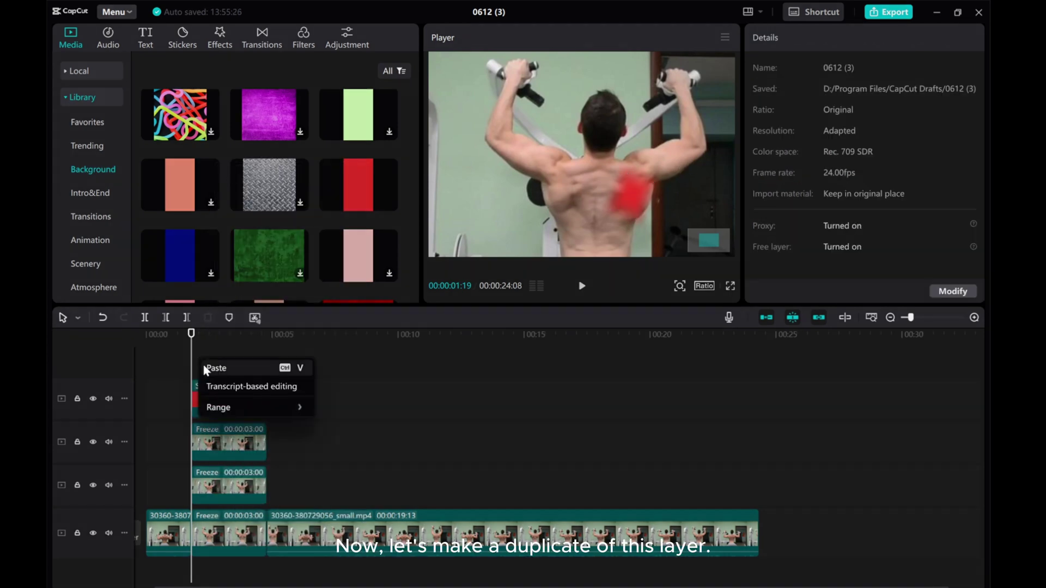
pyautogui.click(211, 365)
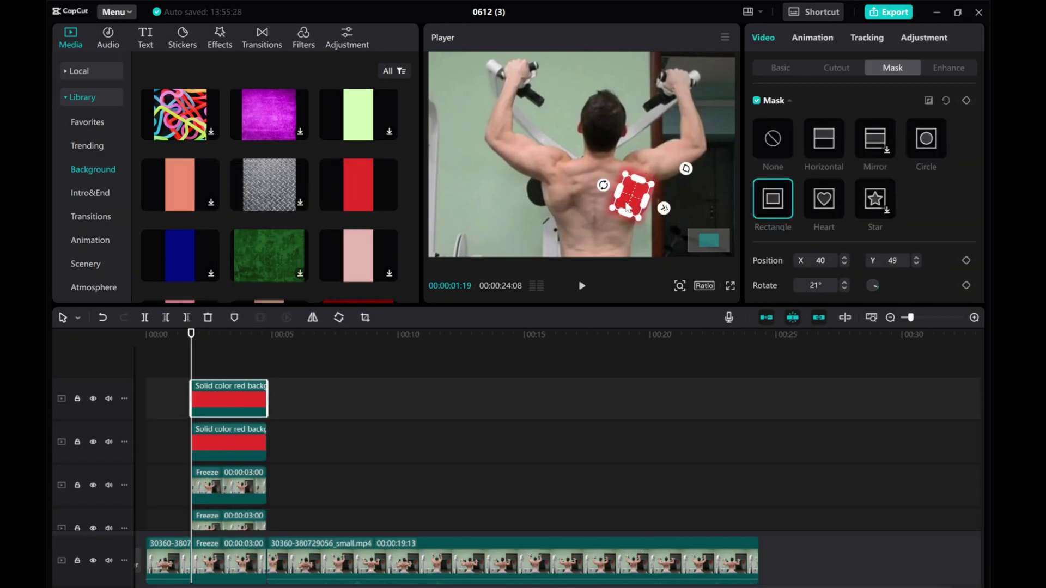
# Move the copy's mask onto the left shoulder blade and preview both highlights.
pyautogui.moveTo(633, 204); pyautogui.dragTo(558, 210)
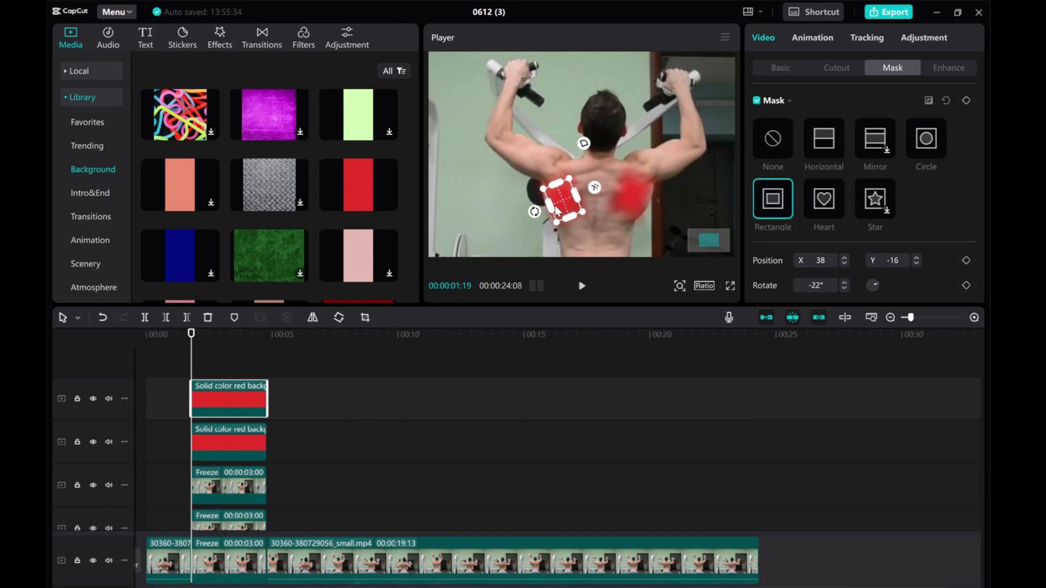
pyautogui.click(202, 370)
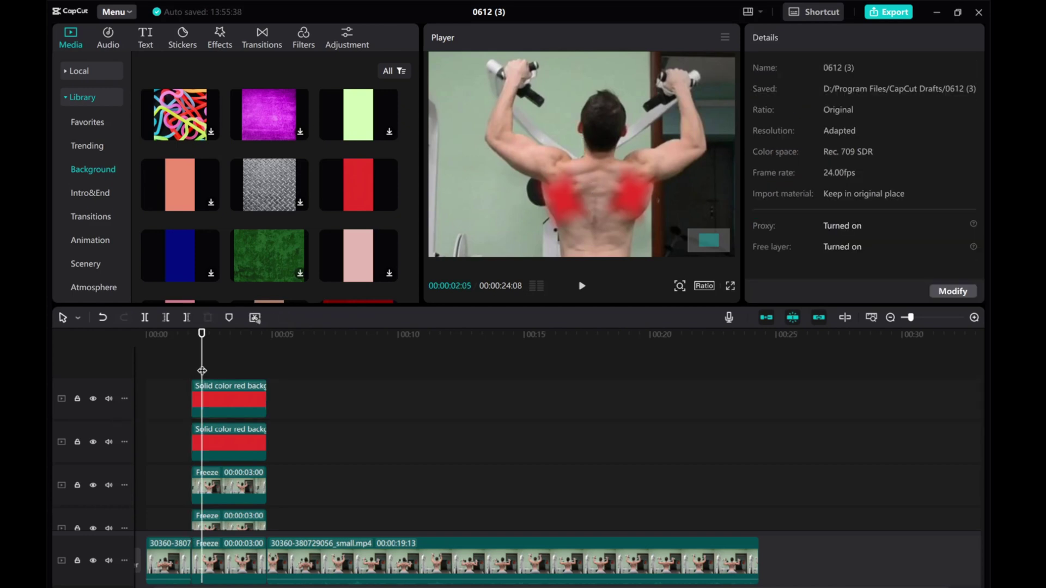
pyautogui.click(191, 373)
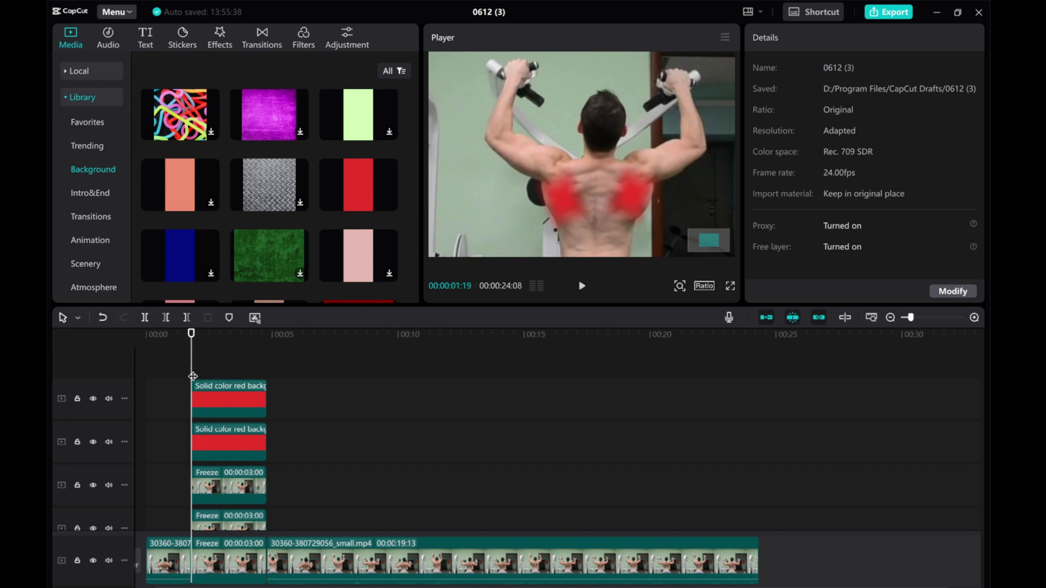
pyautogui.click(206, 391)
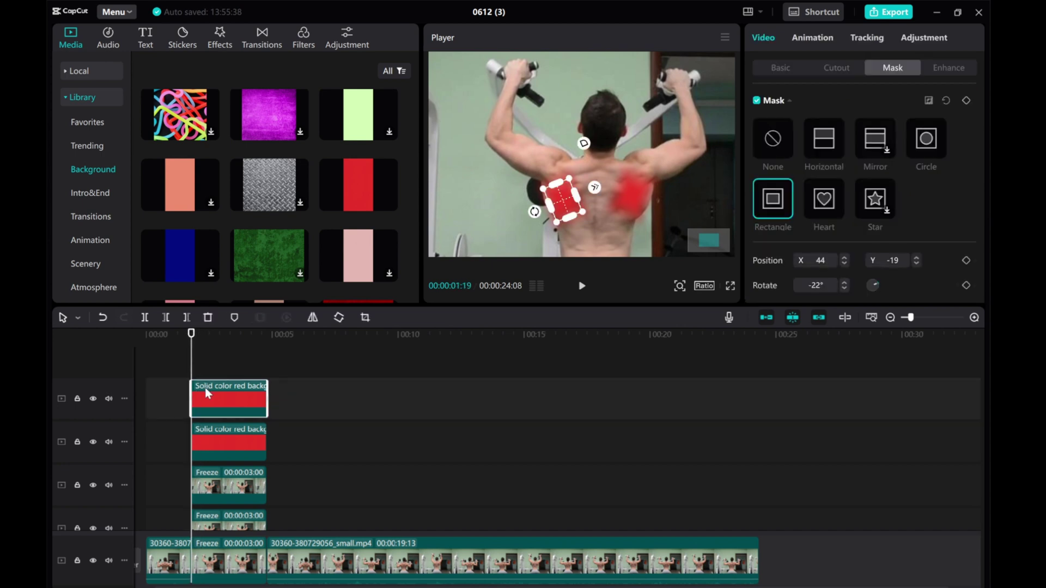
# Select both red highlight clips together and combine them into Compound clip1.
pyautogui.click(213, 436)
pyautogui.click(215, 399)
pyautogui.click(217, 436)
pyautogui.click(221, 379)
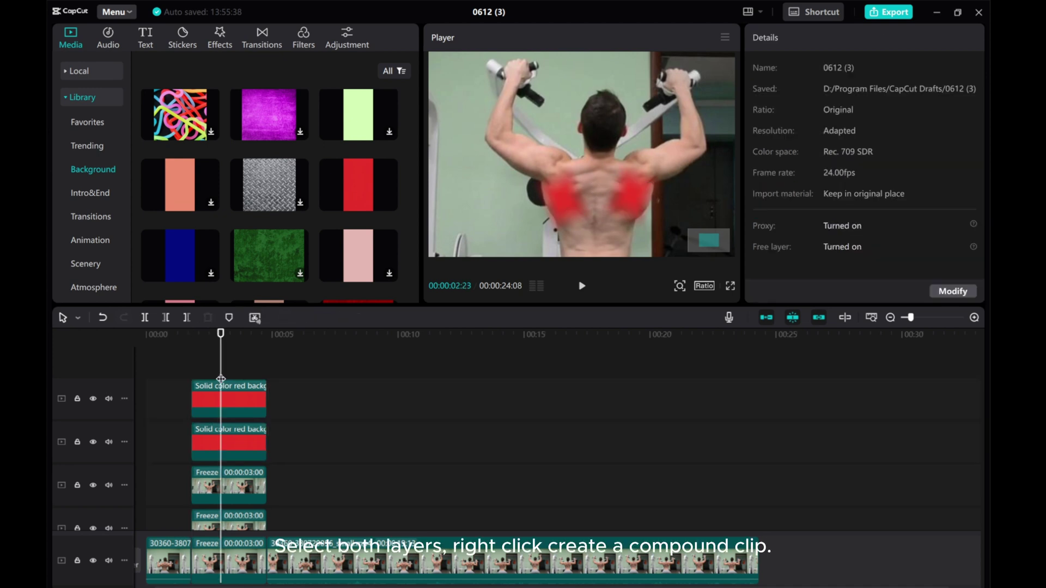
pyautogui.moveTo(220, 372); pyautogui.dragTo(192, 381)
pyautogui.moveTo(273, 444); pyautogui.dragTo(207, 384)
pyautogui.rightClick(214, 393)
pyautogui.click(245, 345)
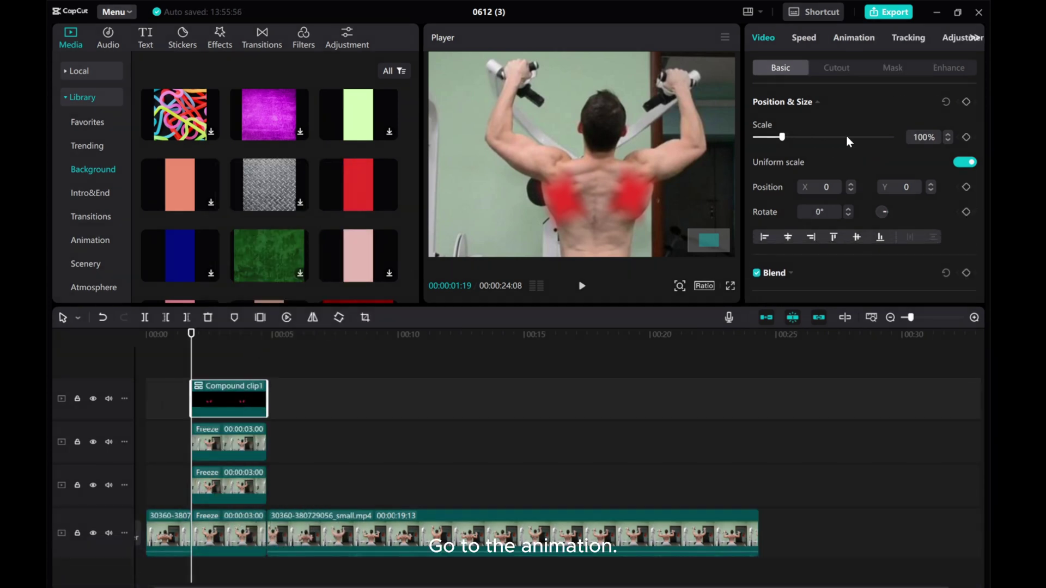
# Apply a 0.5s Fade In and a 0.5s Fade Out animation to Compound clip1.
pyautogui.click(853, 43)
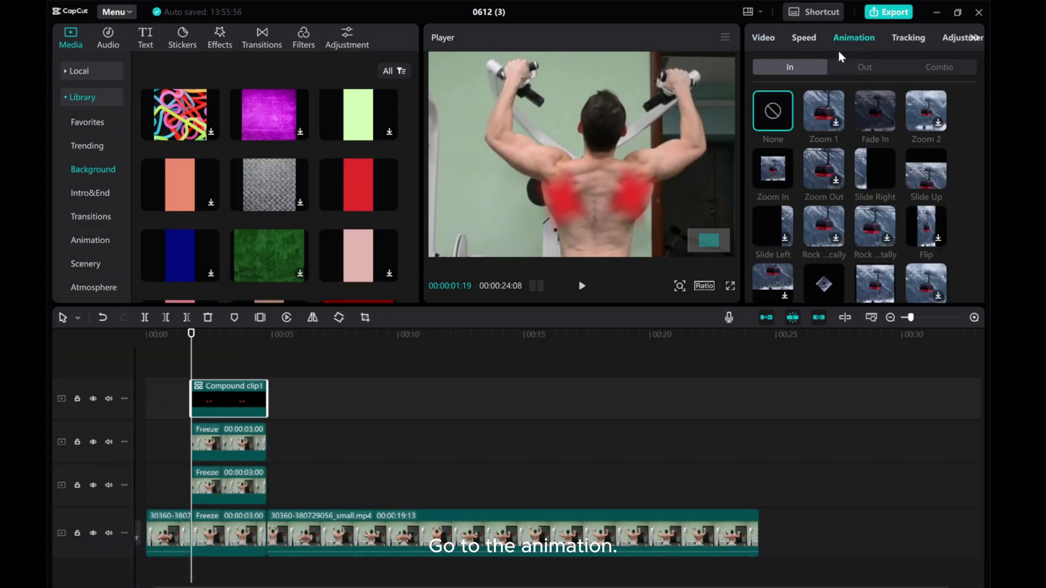
pyautogui.click(874, 112)
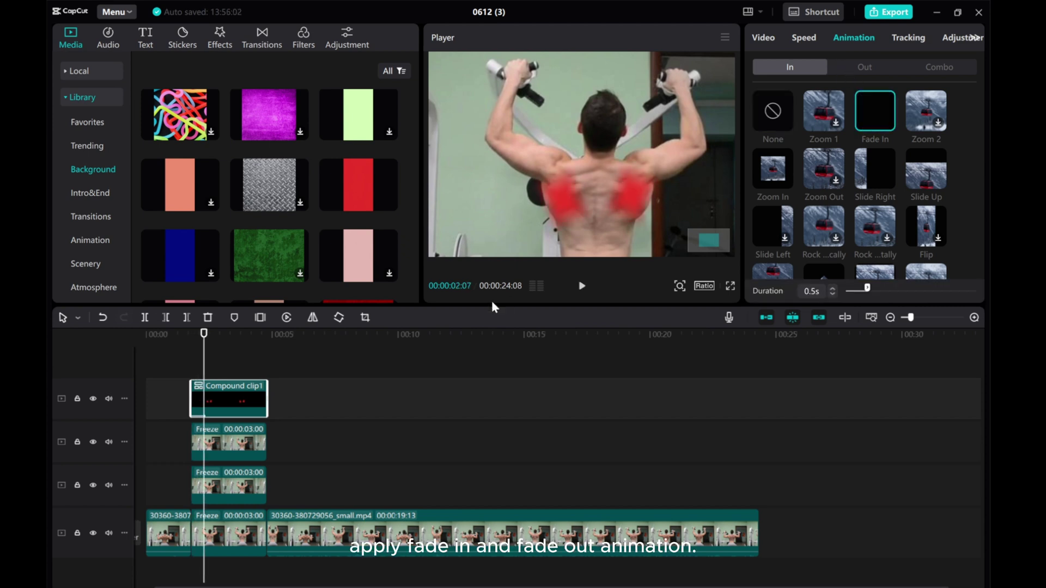
pyautogui.click(852, 68)
pyautogui.click(837, 111)
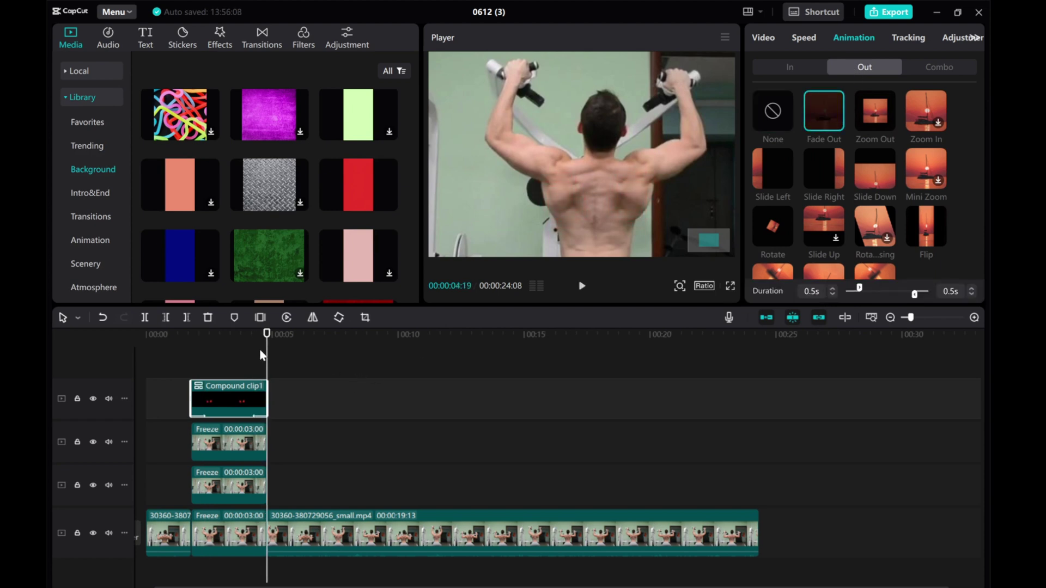
pyautogui.click(202, 362)
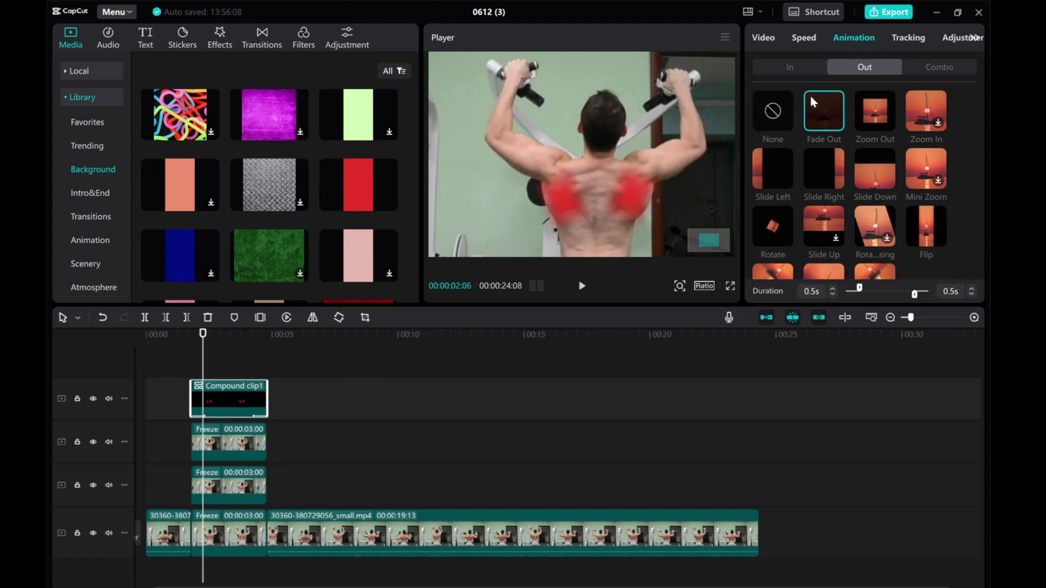
# Set Compound clip1's blend mode to Overlay after trying Multiply, then preview the glow.
pyautogui.click(765, 39)
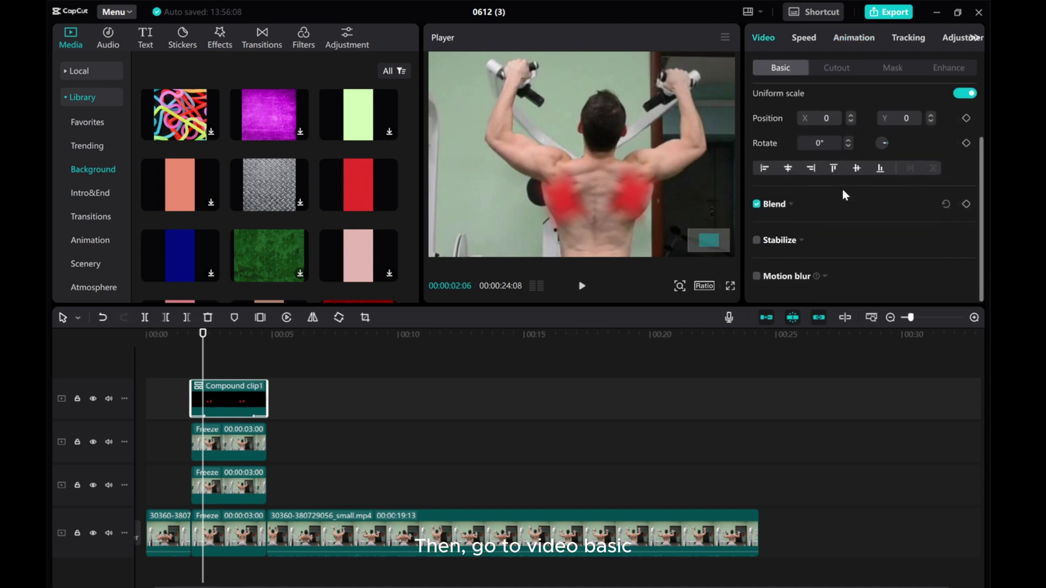
pyautogui.click(795, 208)
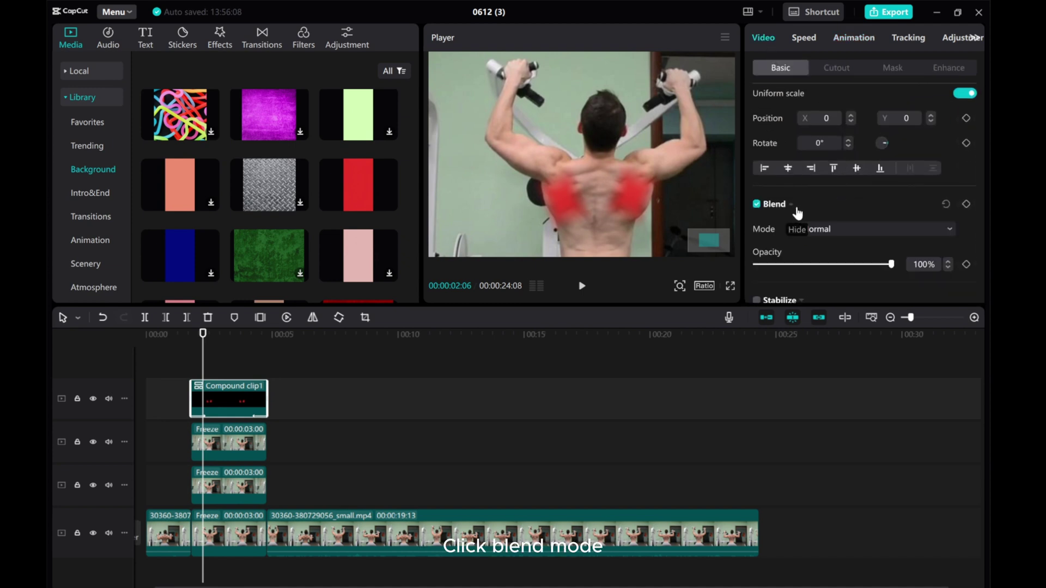
pyautogui.click(840, 227)
pyautogui.click(844, 329)
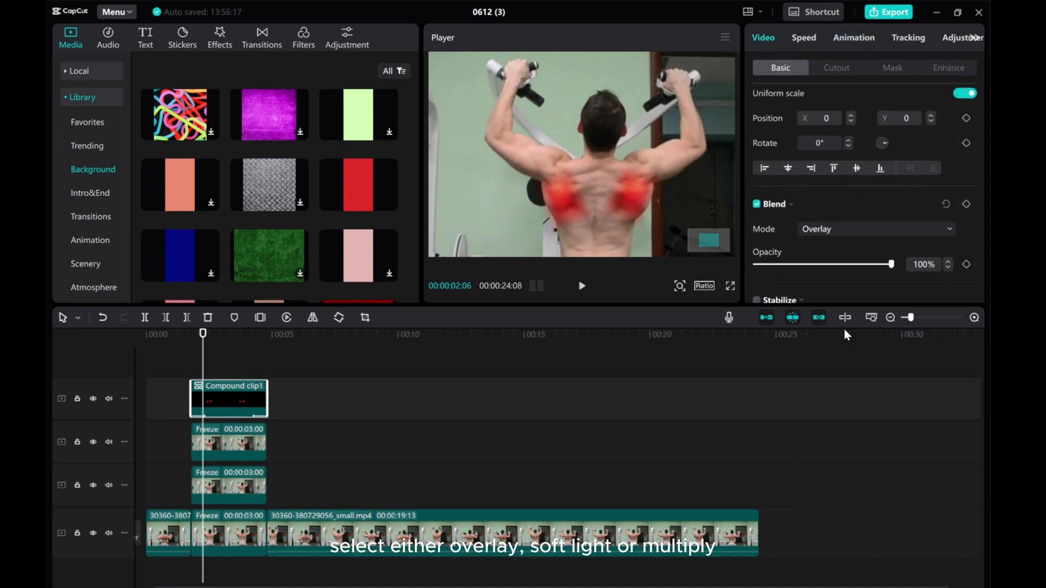
pyautogui.click(832, 230)
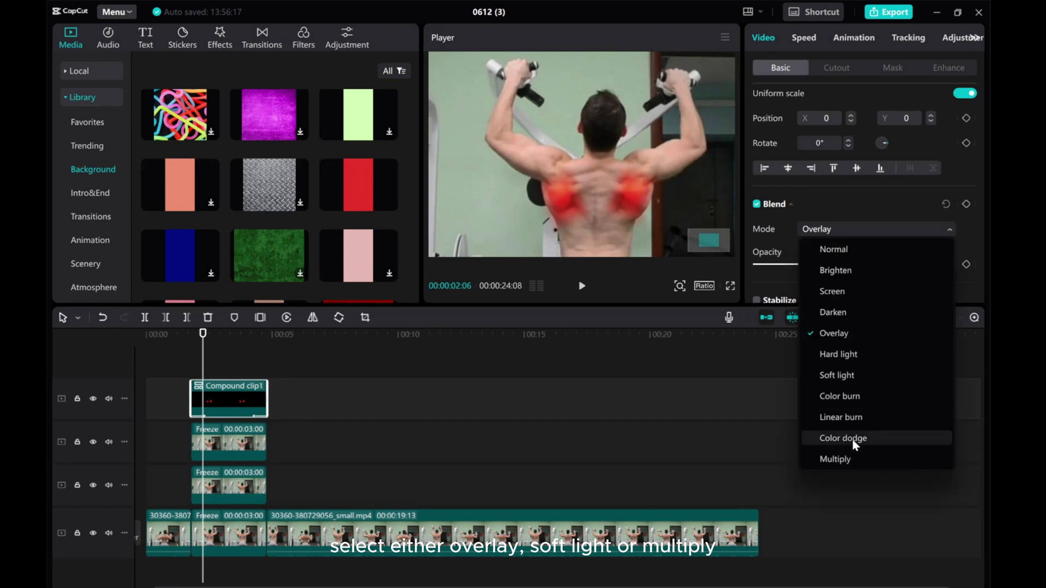
pyautogui.click(838, 459)
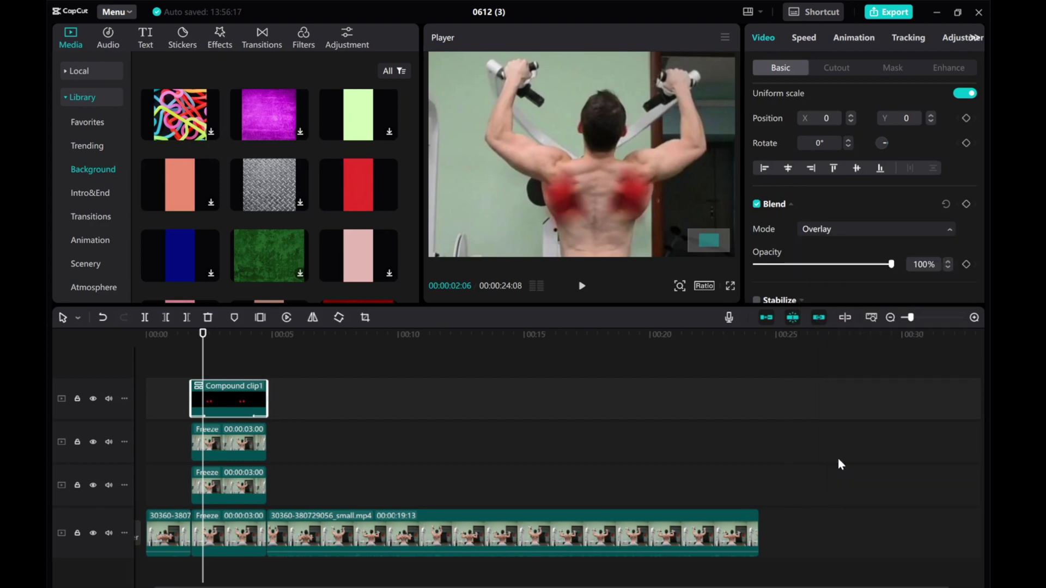
pyautogui.click(839, 230)
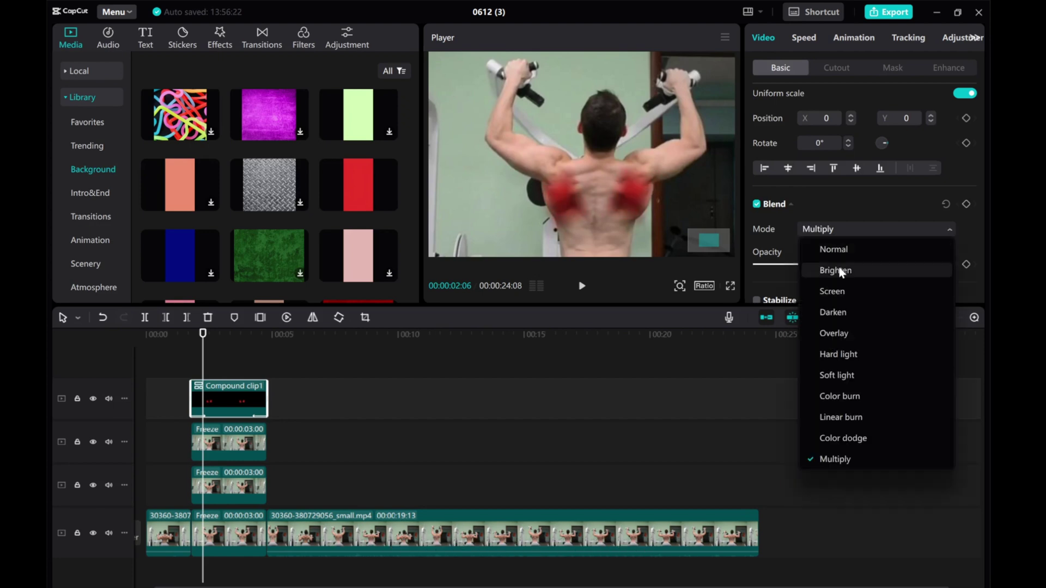
pyautogui.click(840, 333)
pyautogui.moveTo(200, 379)
pyautogui.mouseDown()
pyautogui.moveTo(189, 372)
pyautogui.moveTo(240, 368)
pyautogui.moveTo(180, 365)
pyautogui.moveTo(264, 367)
pyautogui.moveTo(184, 370)
pyautogui.moveTo(211, 369)
pyautogui.mouseUp()
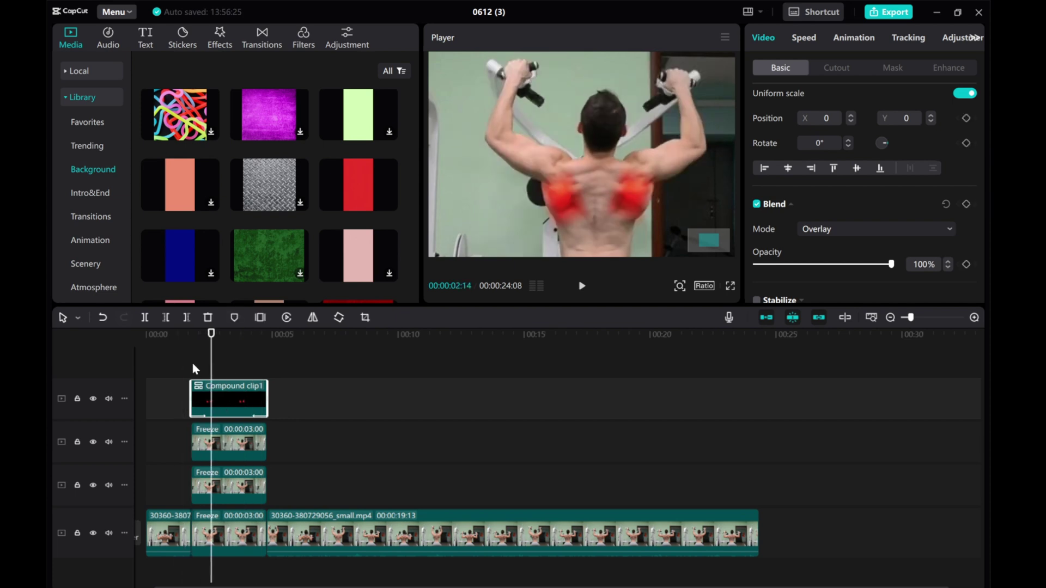
pyautogui.moveTo(207, 370)
pyautogui.mouseDown()
pyautogui.moveTo(187, 371)
pyautogui.moveTo(193, 380)
pyautogui.mouseUp()
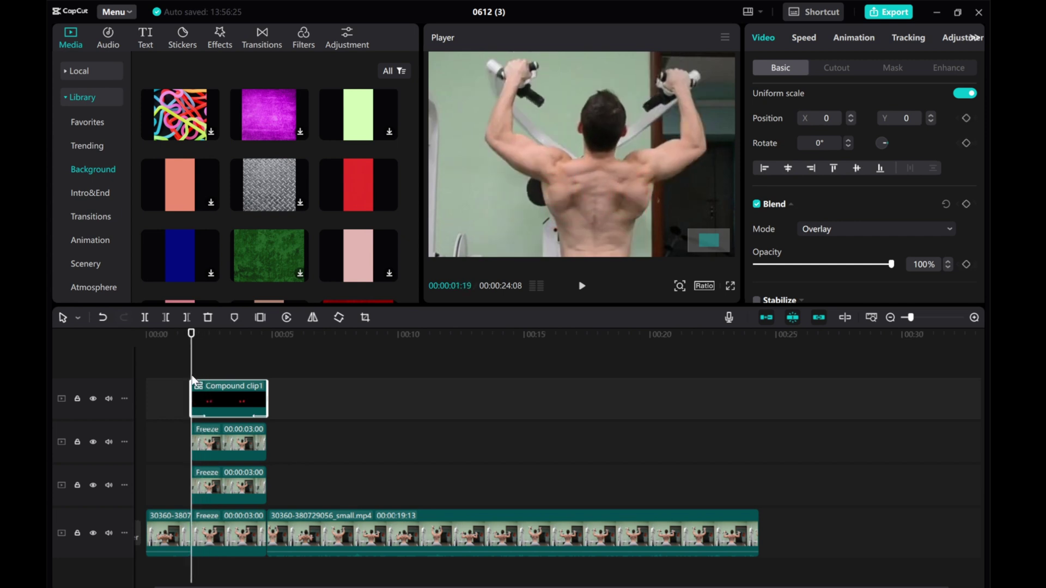
# Apply Auto cutout to the upper Freeze copy.
pyautogui.scroll(-1, 218, 427)
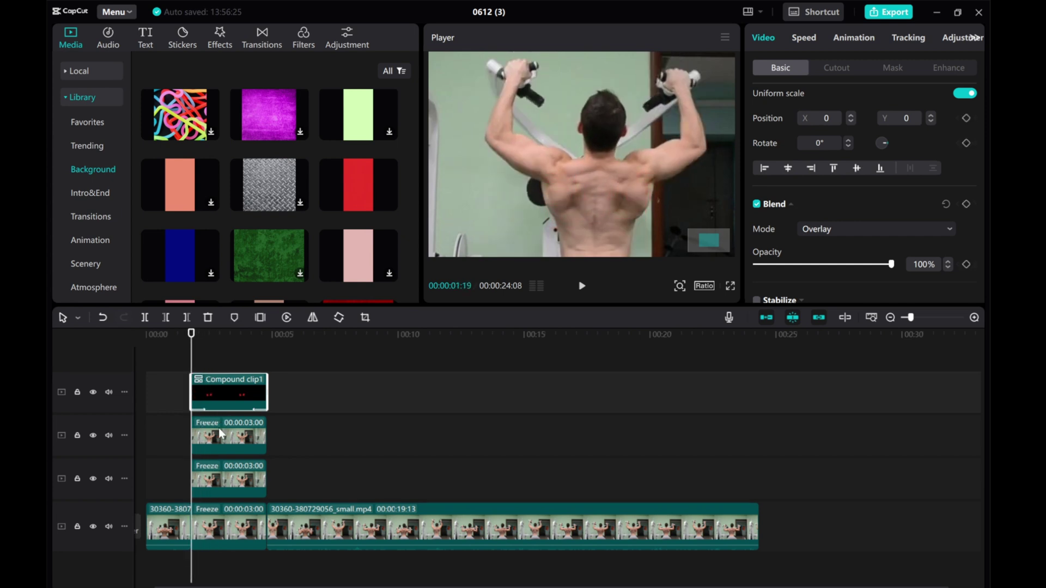
pyautogui.click(225, 436)
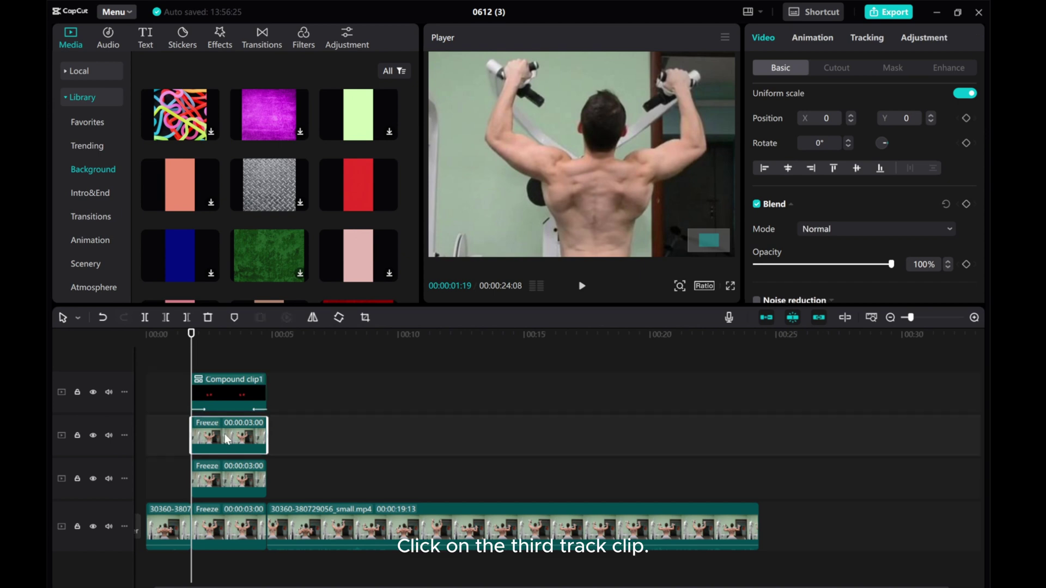
pyautogui.click(839, 69)
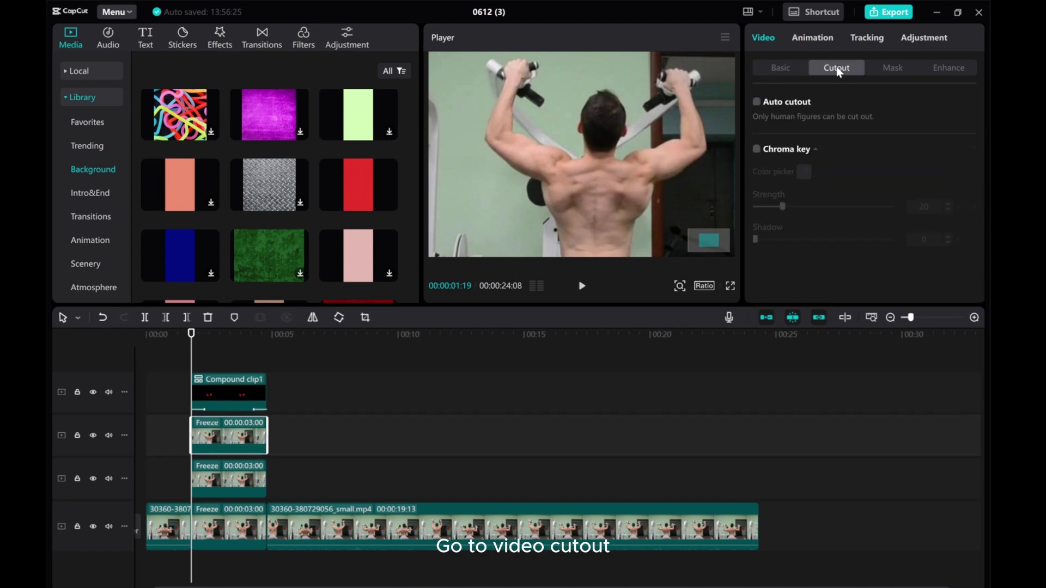
pyautogui.click(756, 102)
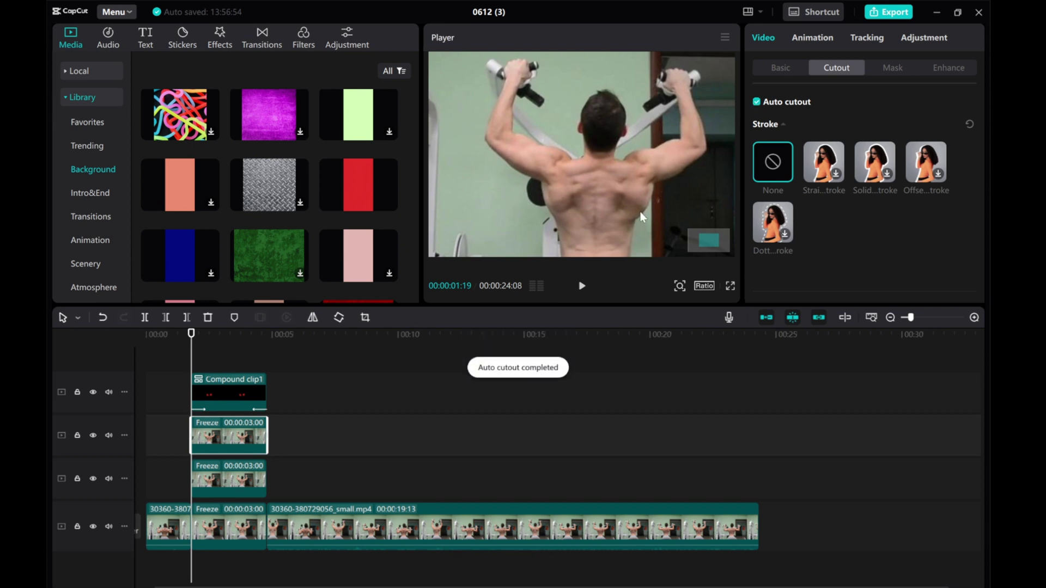
# Hide the lower freeze track and main video to check the cutout, then show them again.
pyautogui.click(93, 478)
pyautogui.click(89, 526)
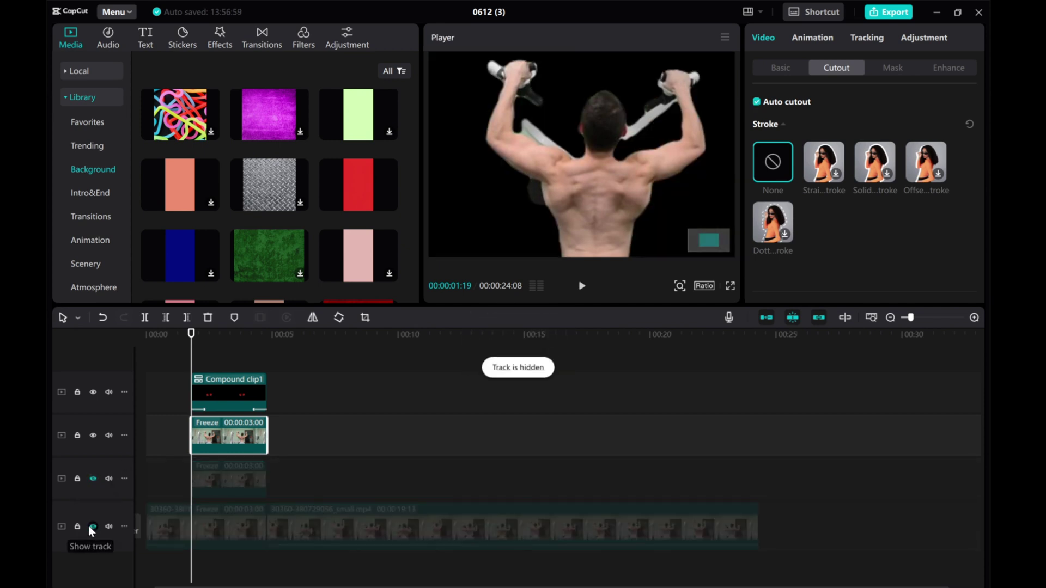
pyautogui.click(89, 525)
pyautogui.click(93, 478)
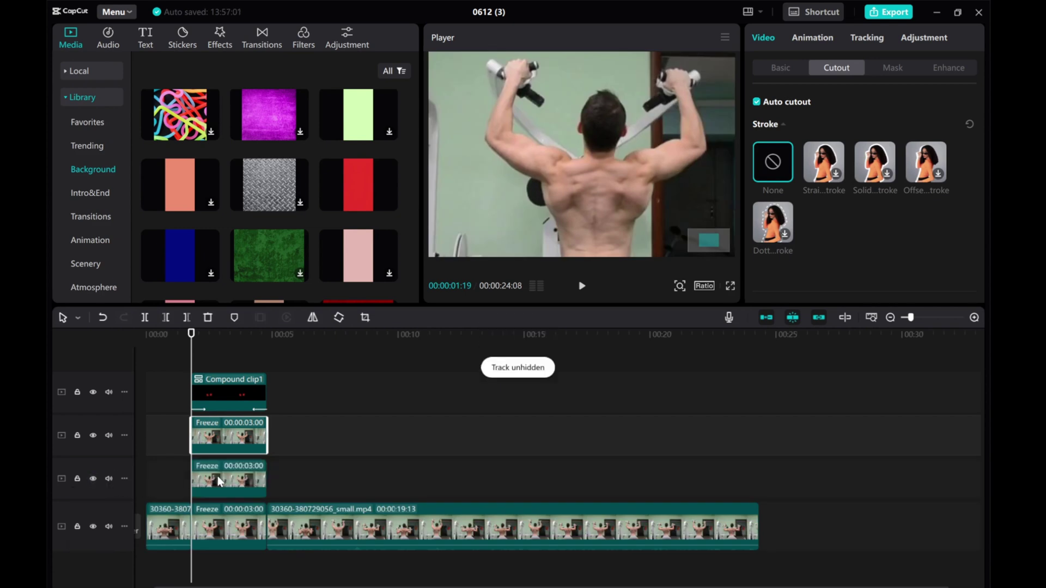
# Lower the third-track Freeze clip's saturation to -50 and raise its luma curve highlights.
pyautogui.click(217, 477)
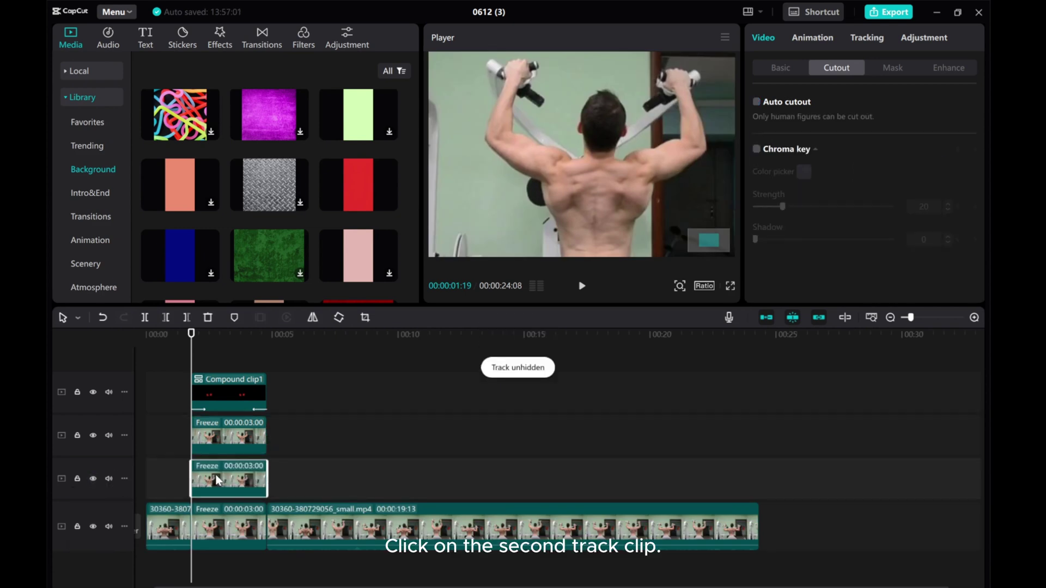
pyautogui.click(923, 38)
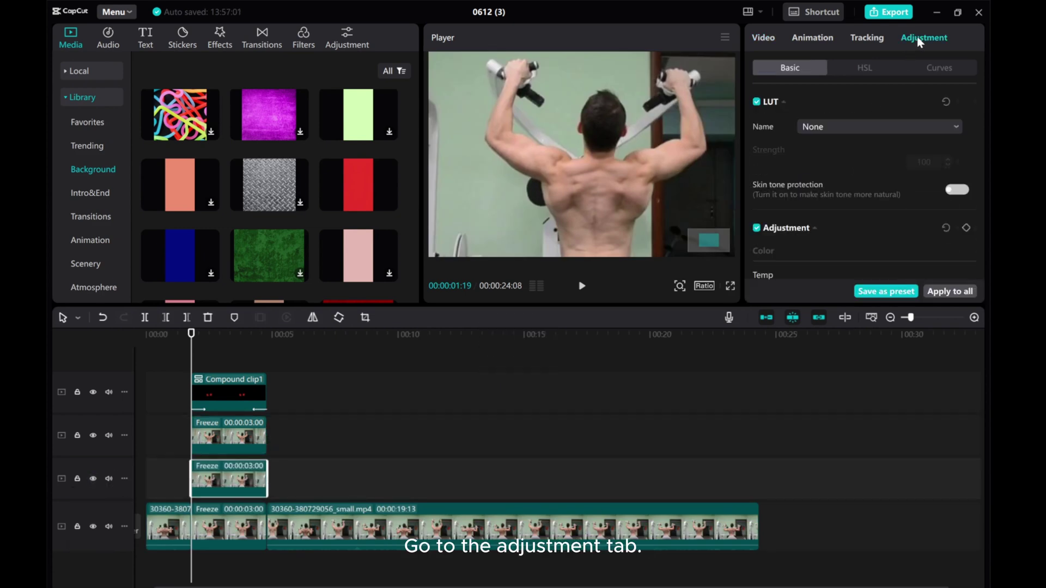
pyautogui.scroll(-5, 818, 189)
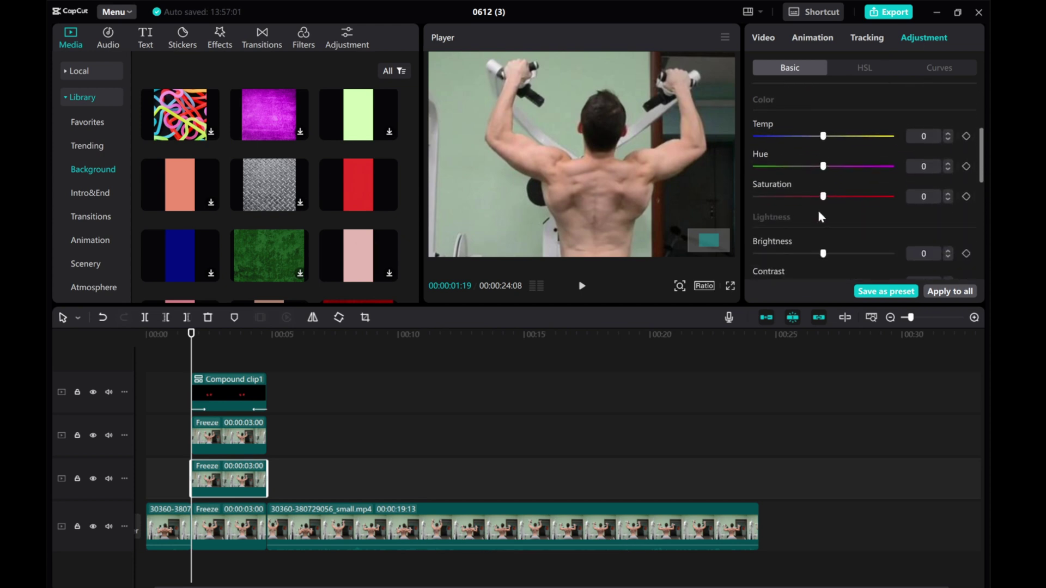
pyautogui.moveTo(822, 193); pyautogui.dragTo(682, 189)
pyautogui.click(936, 69)
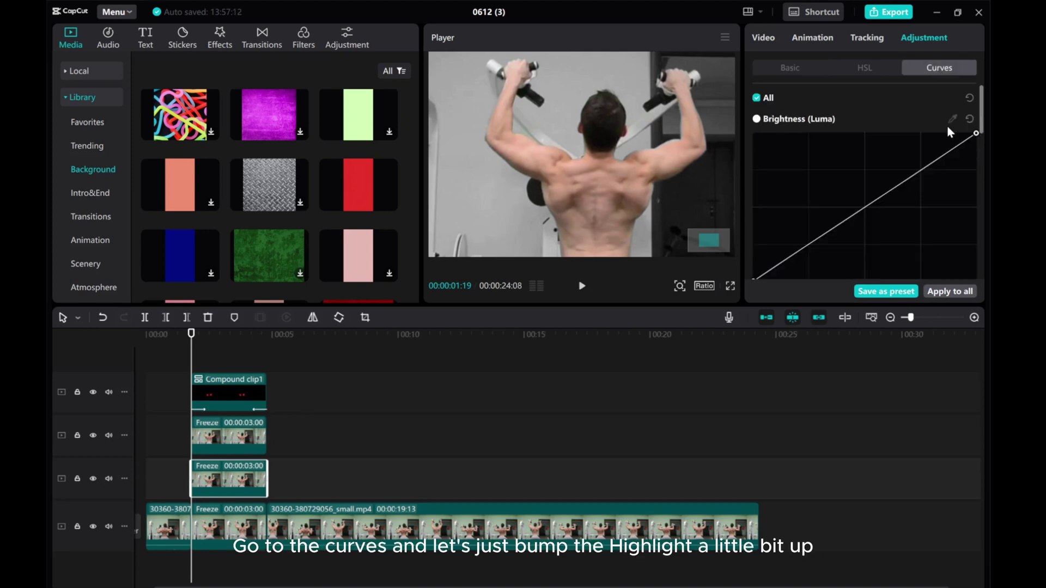
pyautogui.moveTo(976, 132); pyautogui.dragTo(938, 128)
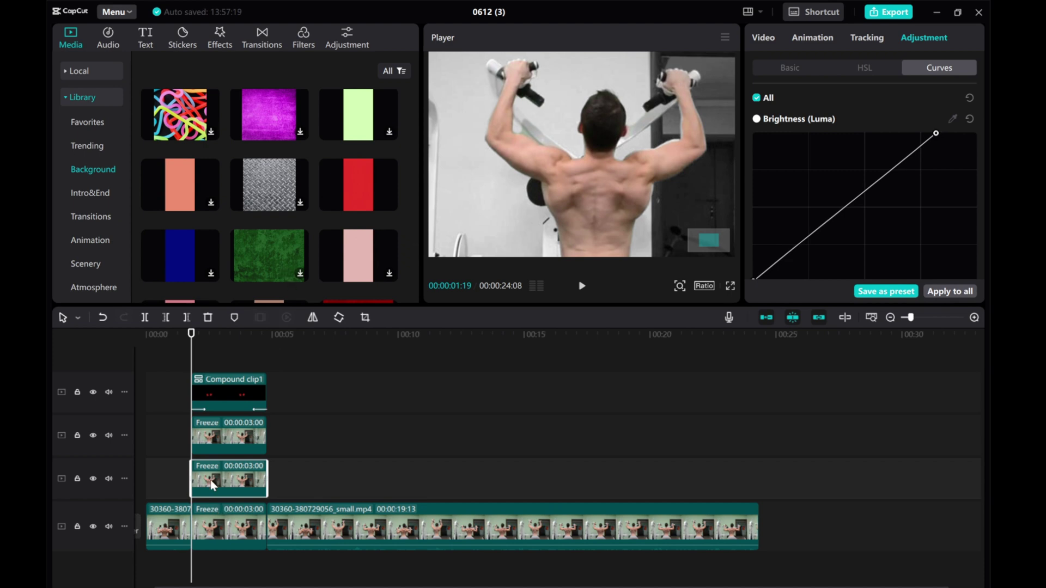
# Add Opacity keyframes on the lower freeze clip at its start and at 02:07.
pyautogui.click(765, 39)
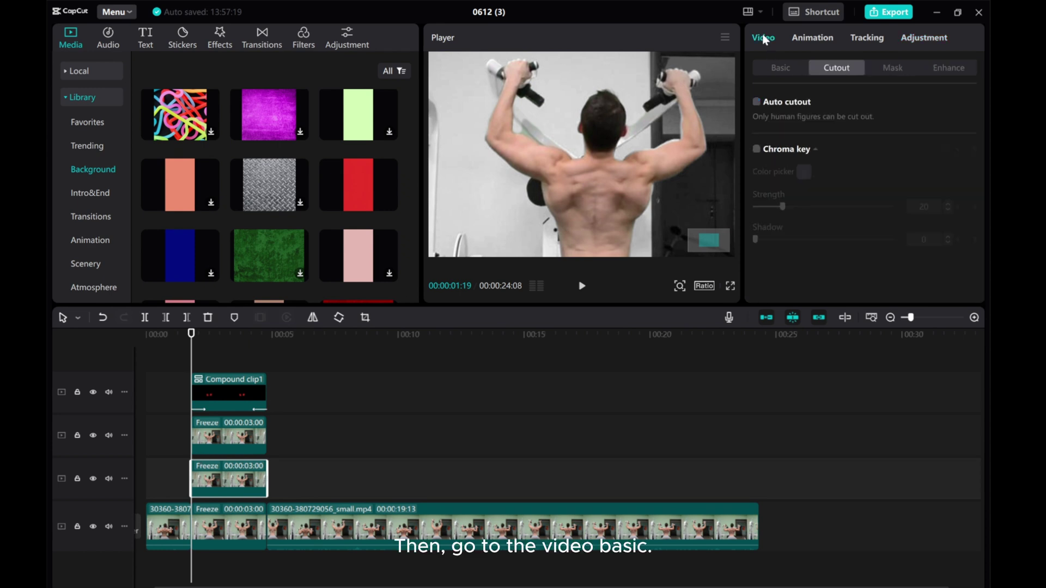
pyautogui.click(763, 65)
pyautogui.scroll(-2, 810, 233)
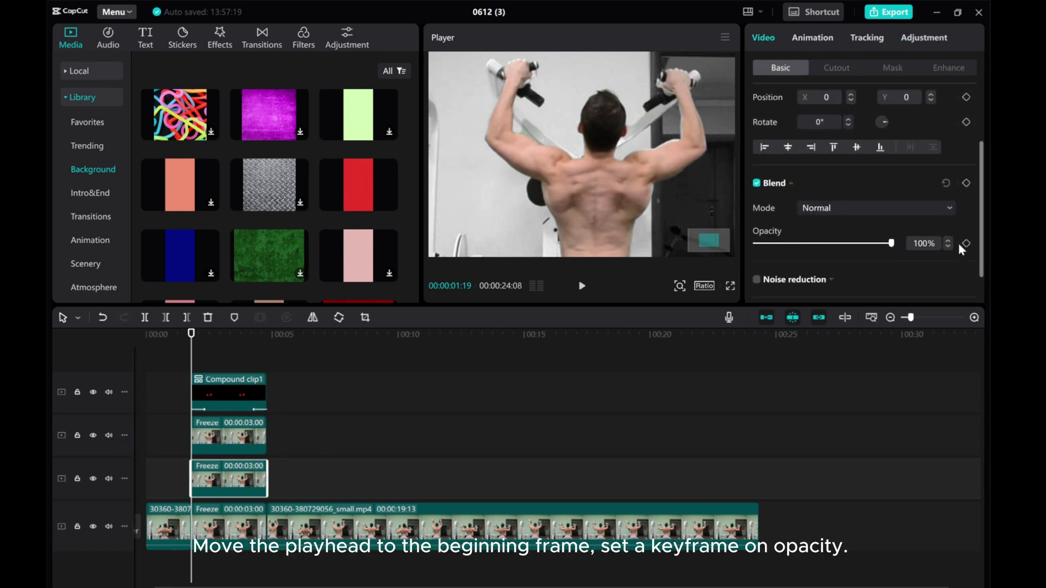
pyautogui.click(965, 242)
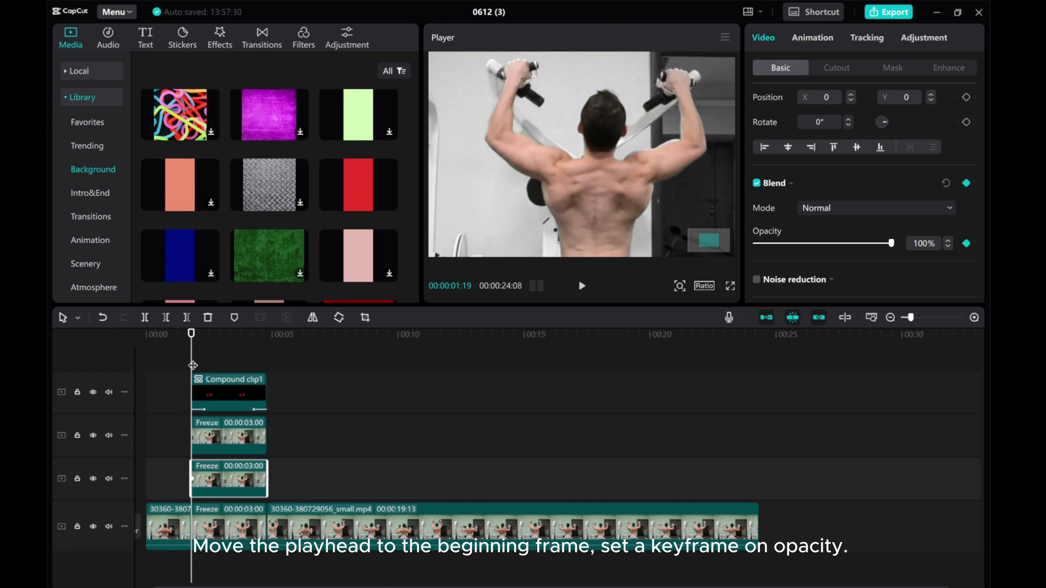
pyautogui.moveTo(192, 365); pyautogui.dragTo(204, 363)
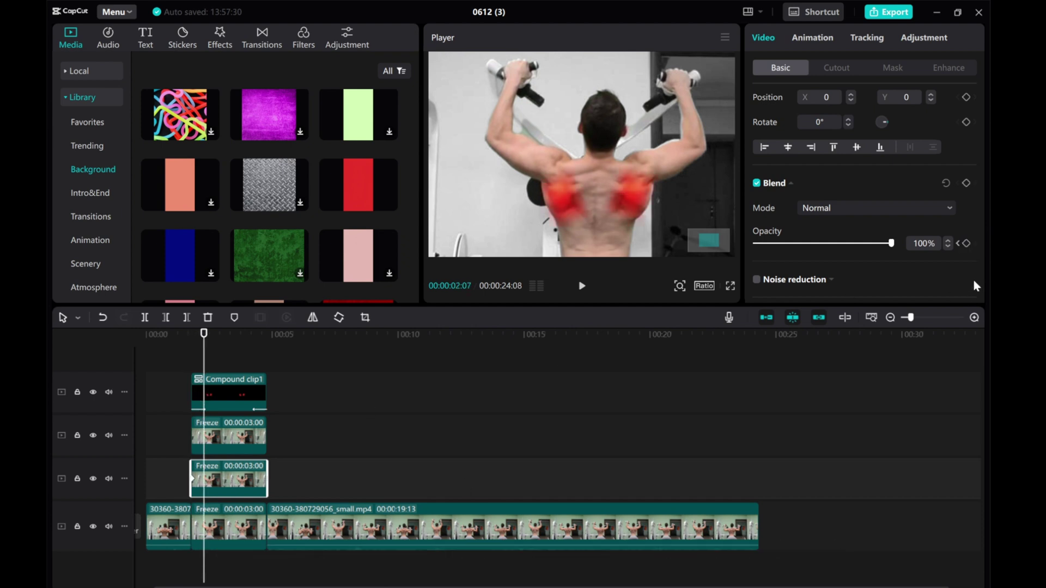
pyautogui.click(966, 243)
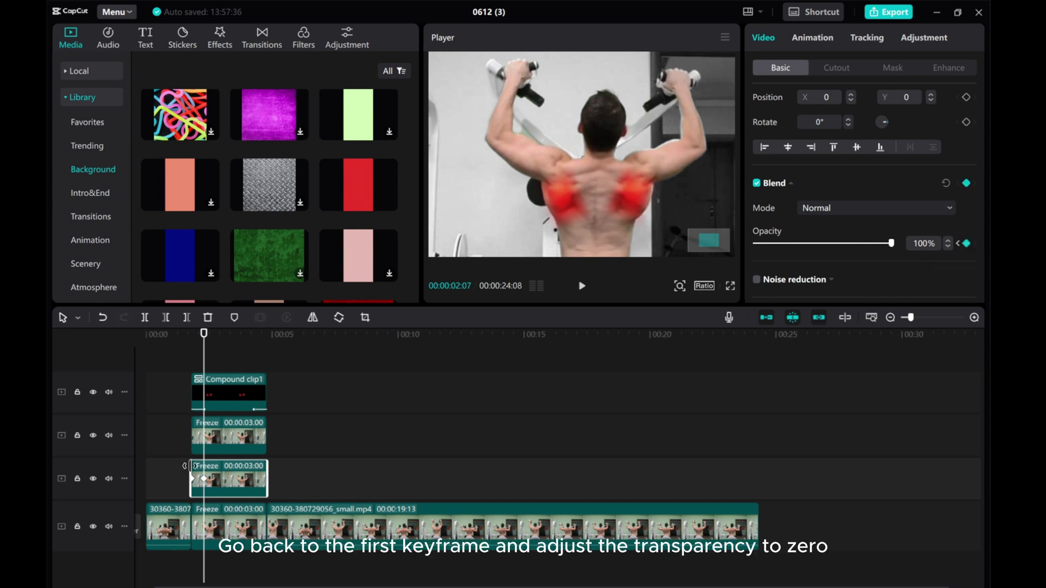
# Lower opacity at the first keyframe and set it to 0% at the clip's end.
pyautogui.click(959, 245)
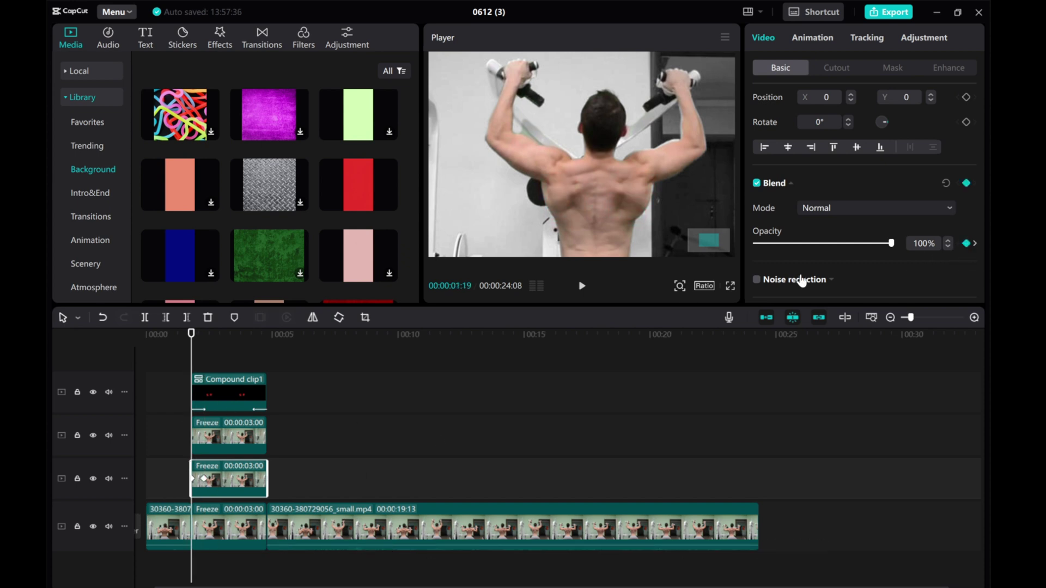
pyautogui.moveTo(891, 243); pyautogui.dragTo(723, 251)
pyautogui.moveTo(192, 363); pyautogui.dragTo(253, 364)
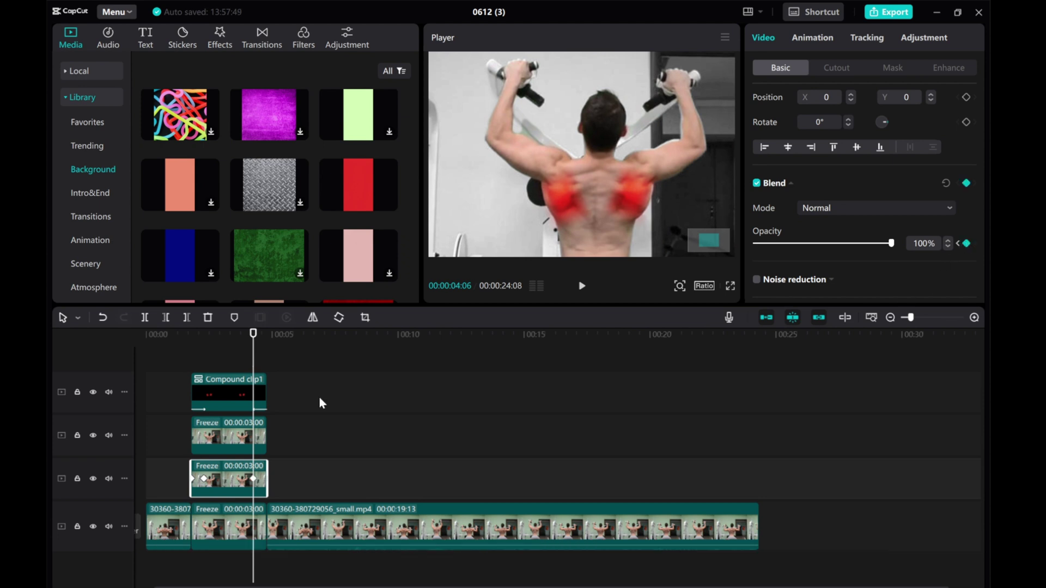
pyautogui.click(251, 369)
pyautogui.moveTo(252, 366); pyautogui.dragTo(268, 364)
pyautogui.click(231, 479)
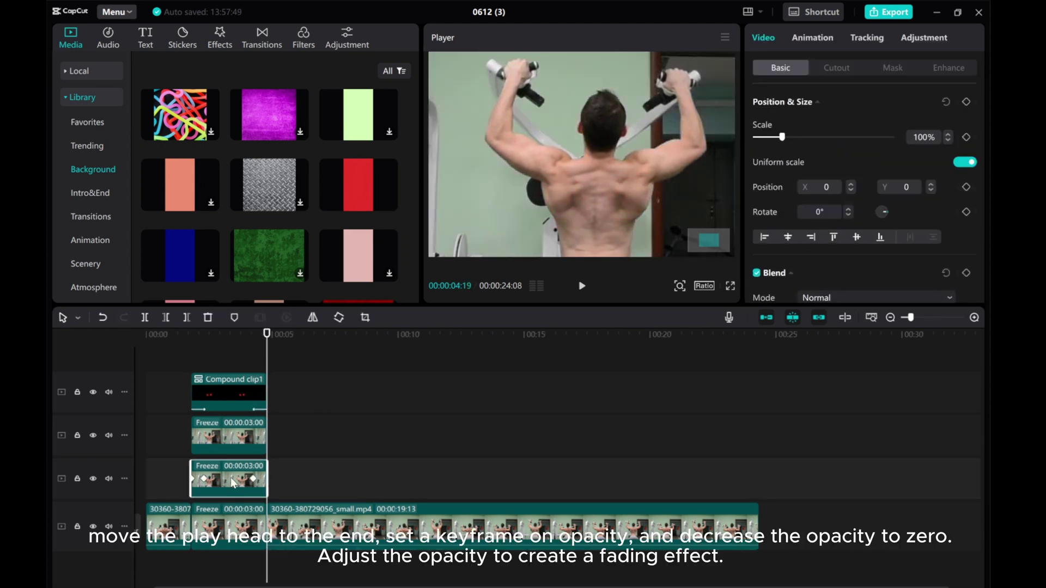
pyautogui.scroll(-3, 865, 259)
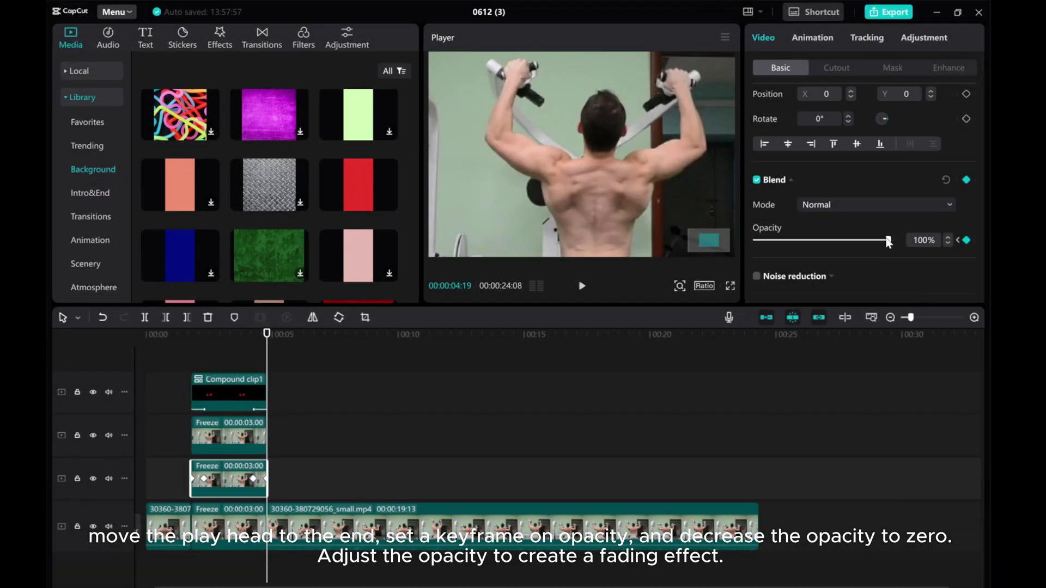
pyautogui.moveTo(891, 240); pyautogui.dragTo(741, 237)
# Replay the freeze section to check the opacity fade.
pyautogui.moveTo(267, 361); pyautogui.dragTo(201, 361)
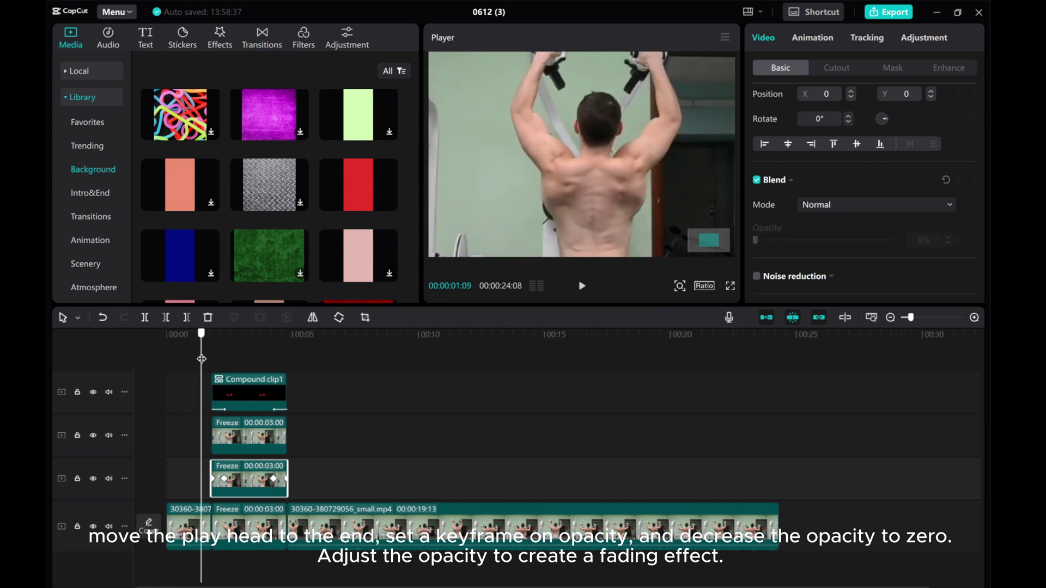
pyautogui.click(582, 282)
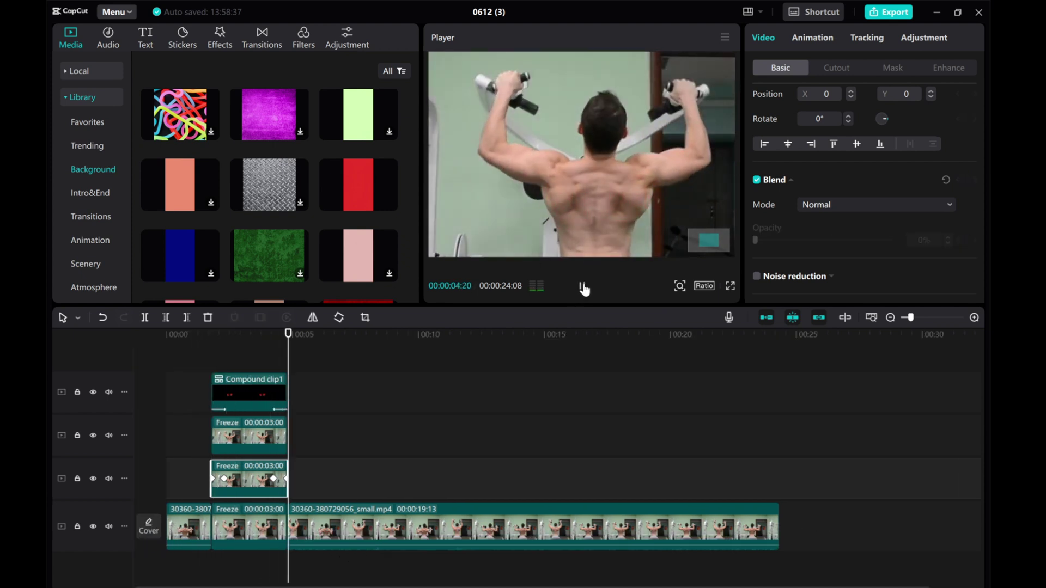
pyautogui.click(582, 287)
# Select Compound clip1 and move the playhead to about 02:00, where the glow is full.
pyautogui.moveTo(303, 355); pyautogui.dragTo(213, 356)
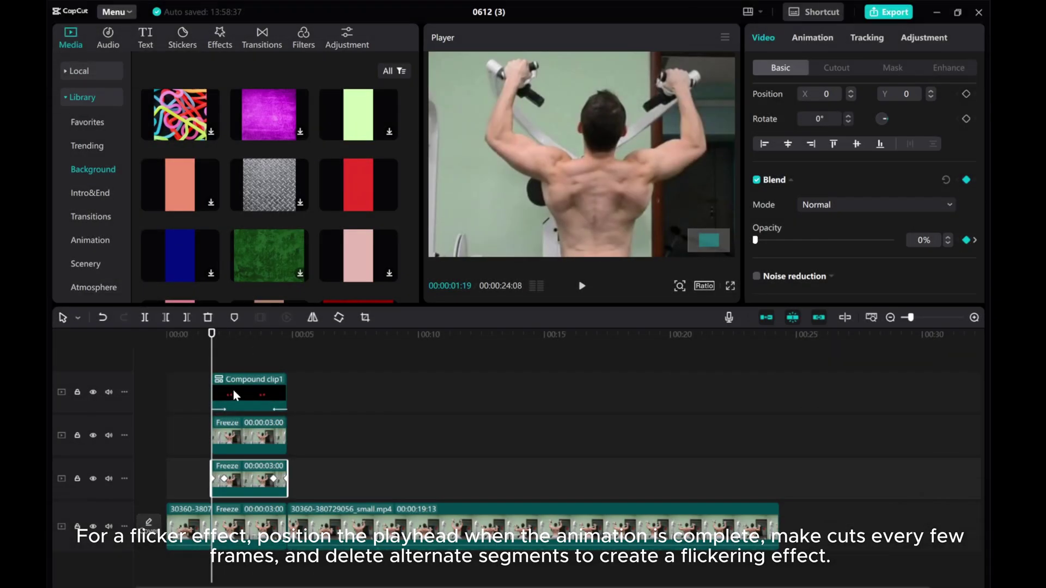
pyautogui.click(231, 385)
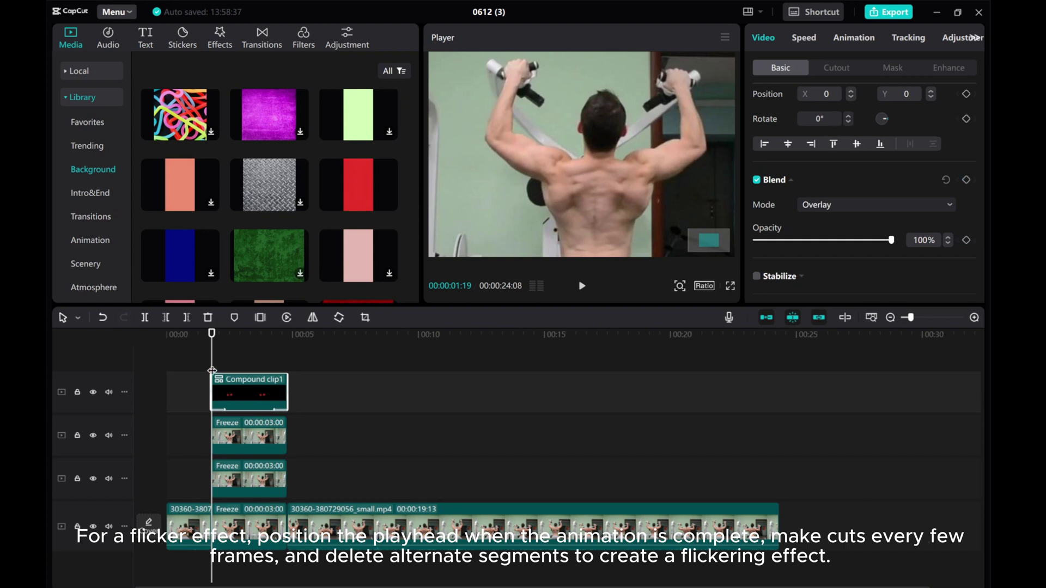
pyautogui.moveTo(212, 371); pyautogui.dragTo(228, 371)
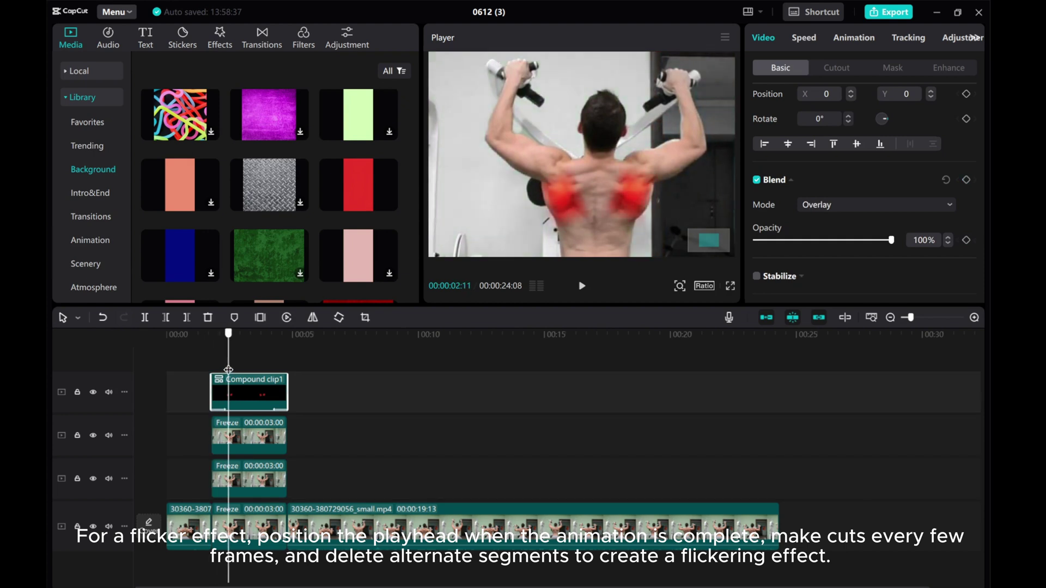
# Zoom the timeline in and make the first Ctrl+B splits in Compound clip1, a few frames apart.
pyautogui.click(974, 319)
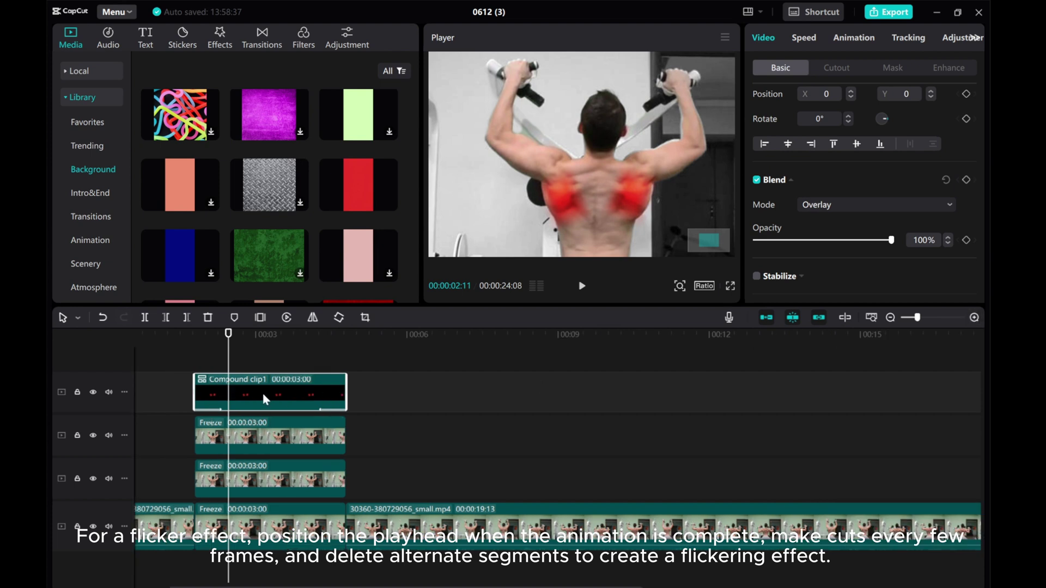
pyautogui.click(145, 318)
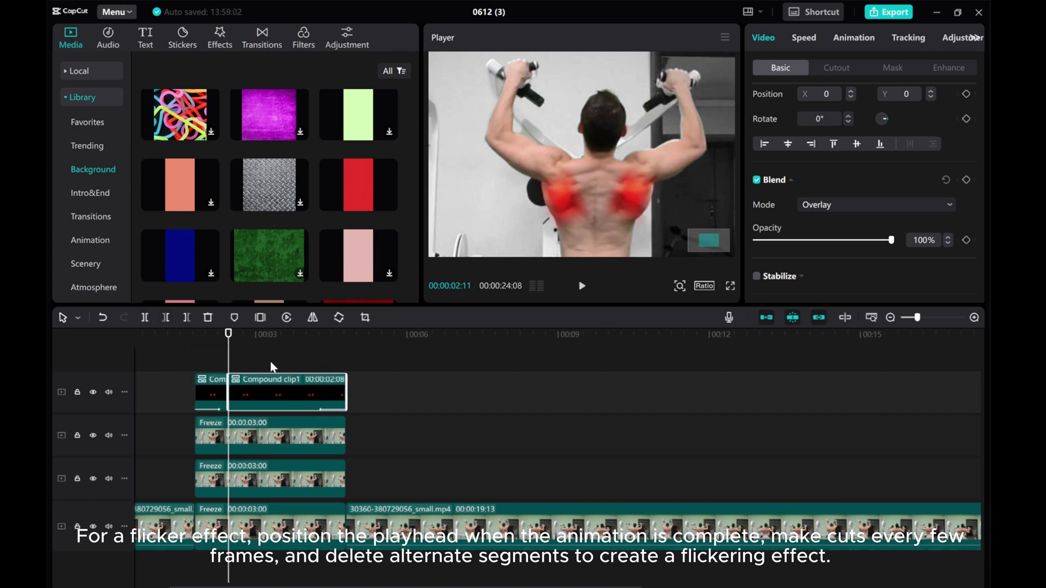
pyautogui.press('Right')
pyautogui.press('Right')
pyautogui.press('Right')
pyautogui.press('Right')
pyautogui.press('Right')
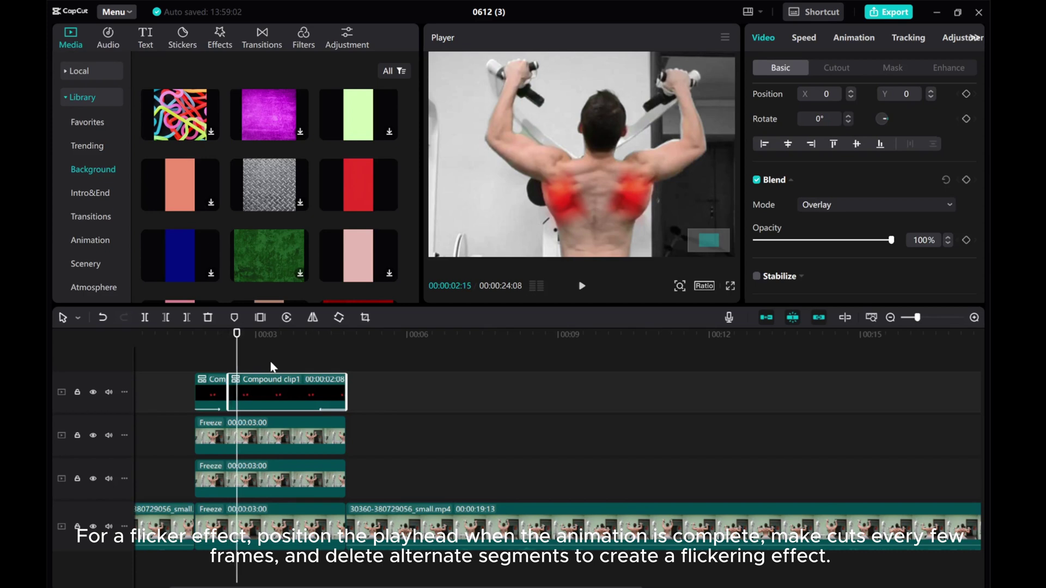
pyautogui.click(146, 318)
pyautogui.press('Right')
pyautogui.press('Right')
pyautogui.press('Right')
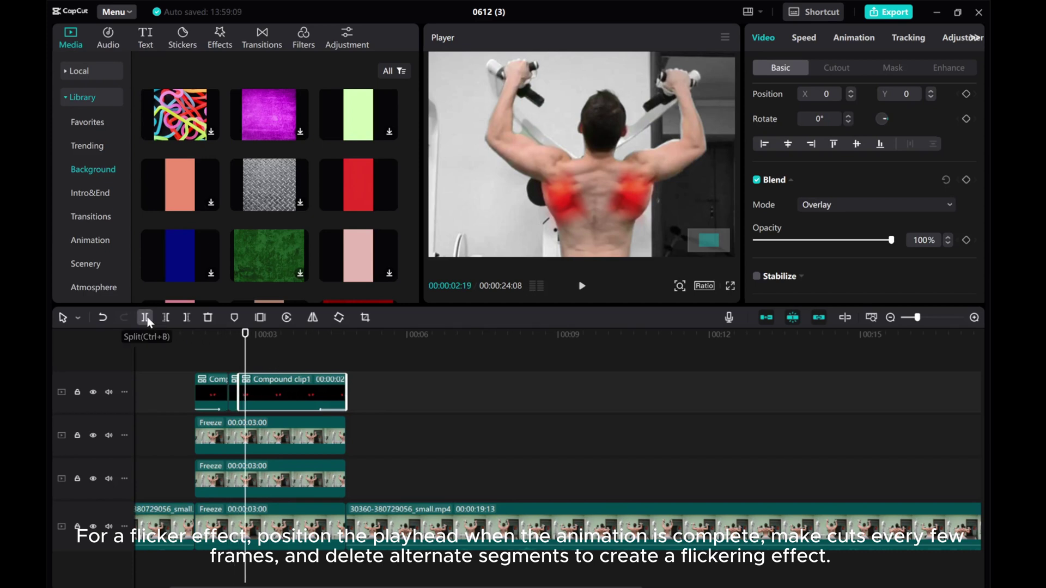
pyautogui.press('Right')
pyautogui.press('Right')
pyautogui.click(146, 318)
pyautogui.press('Right')
pyautogui.press('Right')
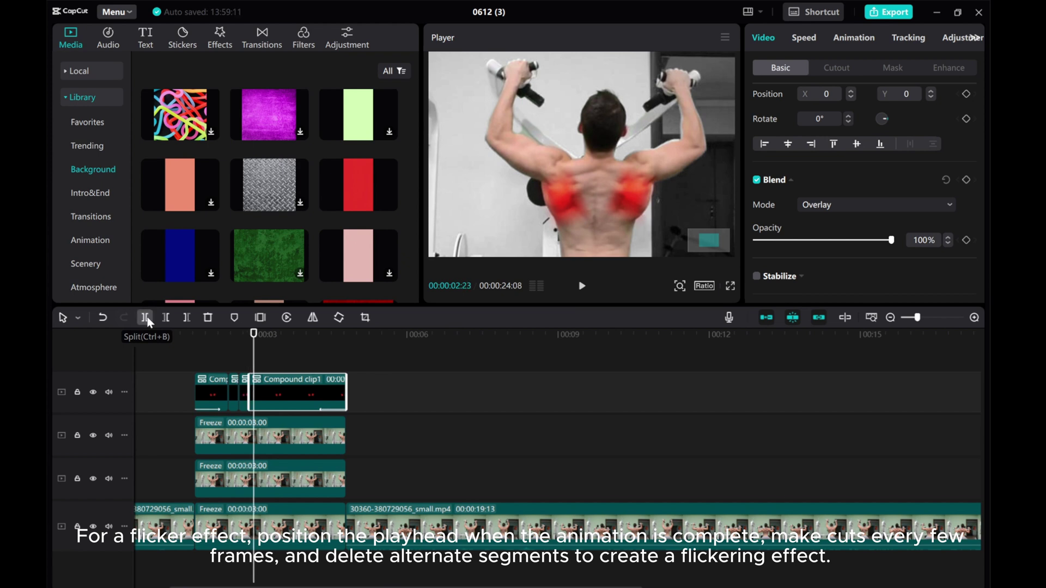
pyautogui.press('Right')
pyautogui.press('Right')
pyautogui.press('Right')
# Keep splitting Compound clip1 every few frames to finish the run of short pieces.
pyautogui.click(146, 318)
pyautogui.press('Right')
pyautogui.press('Right')
pyautogui.press('Right')
pyautogui.press('Right')
pyautogui.press('Right')
pyautogui.press('Right')
pyautogui.click(146, 318)
pyautogui.press('Right')
pyautogui.press('Right')
pyautogui.press('Right')
pyautogui.press('Right')
pyautogui.press('Right')
pyautogui.click(146, 318)
pyautogui.press('Right')
pyautogui.press('Right')
pyautogui.press('Right')
pyautogui.press('Right')
pyautogui.press('Right')
pyautogui.click(146, 318)
pyautogui.press('Right')
pyautogui.press('Right')
pyautogui.press('Right')
pyautogui.press('Right')
pyautogui.press('Right')
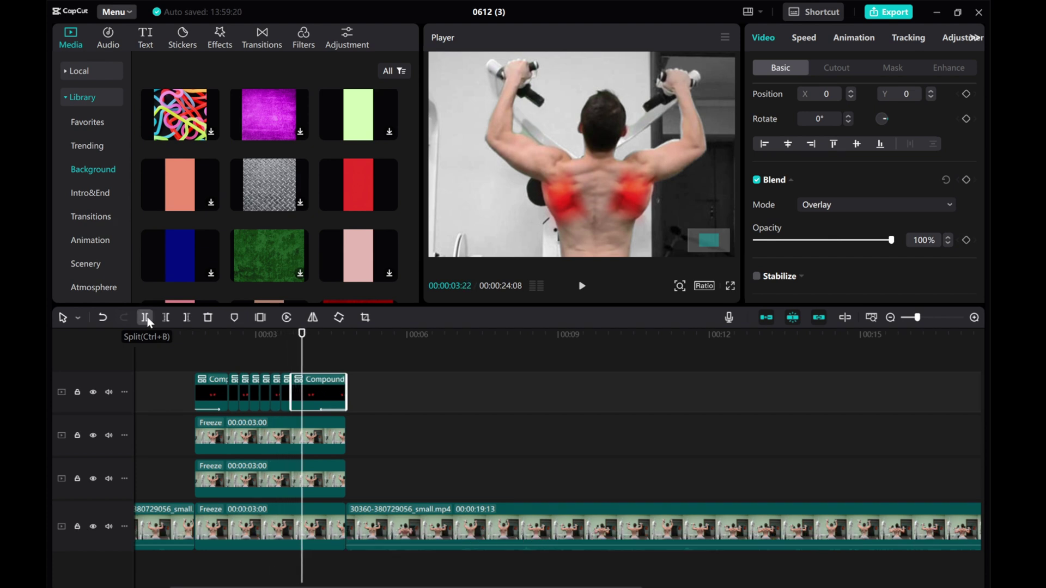
pyautogui.click(146, 318)
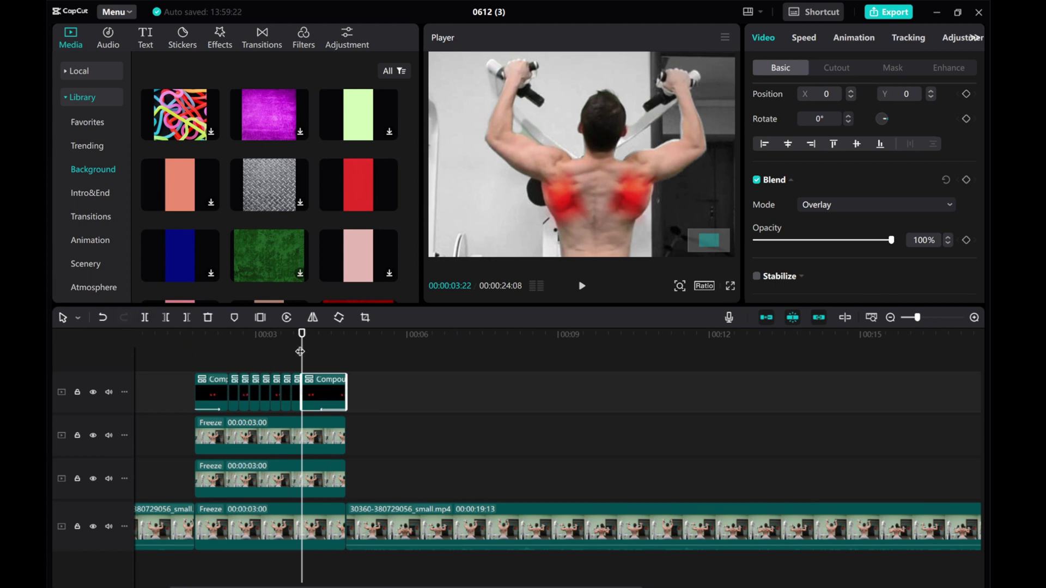
pyautogui.moveTo(301, 335); pyautogui.dragTo(233, 361)
# Delete three alternate short glow pieces on the top track to leave gaps.
pyautogui.click(245, 391)
pyautogui.press('Delete')
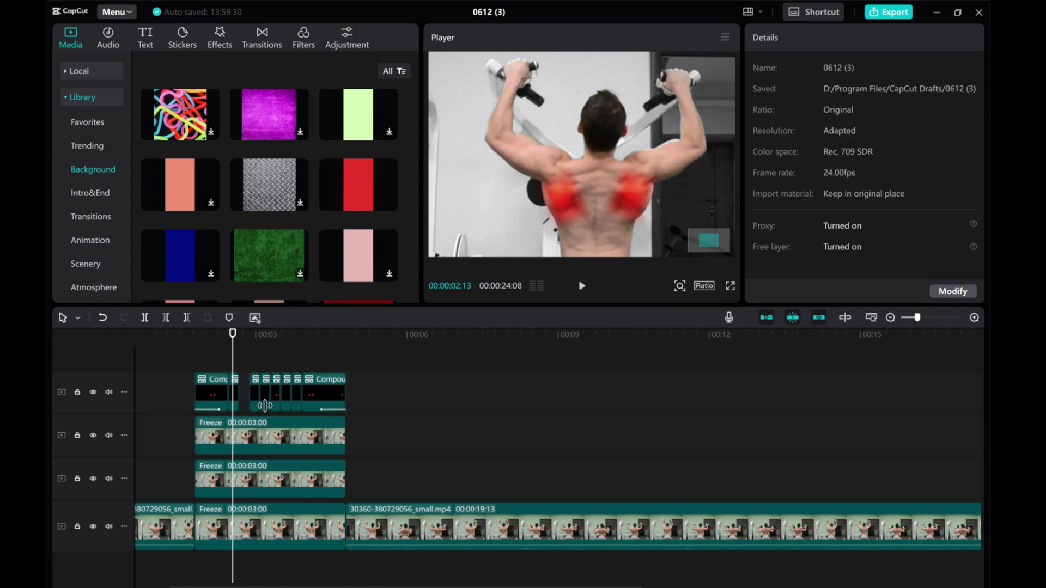
pyautogui.click(265, 393)
pyautogui.press('Delete')
pyautogui.click(286, 394)
pyautogui.press('Delete')
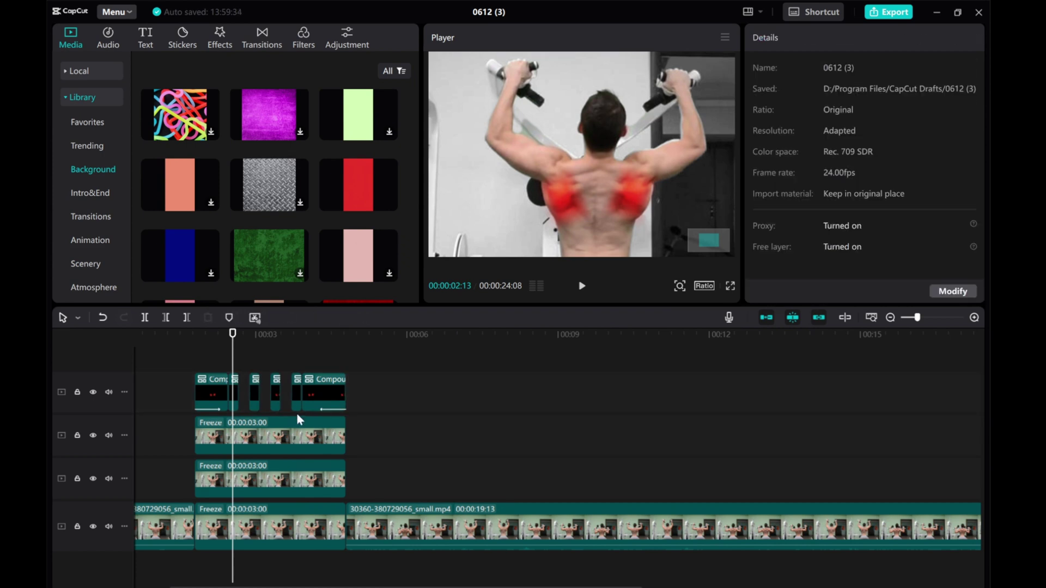
# Split the last glow compound clip past the 3-second mark and delete the thin leftover piece.
pyautogui.moveTo(234, 354); pyautogui.dragTo(312, 357)
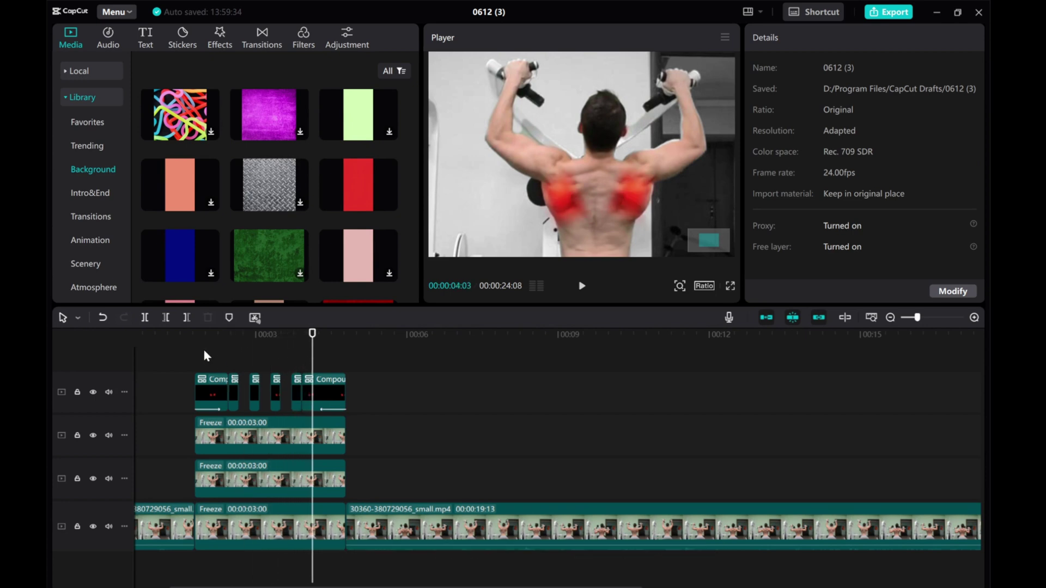
pyautogui.click(144, 318)
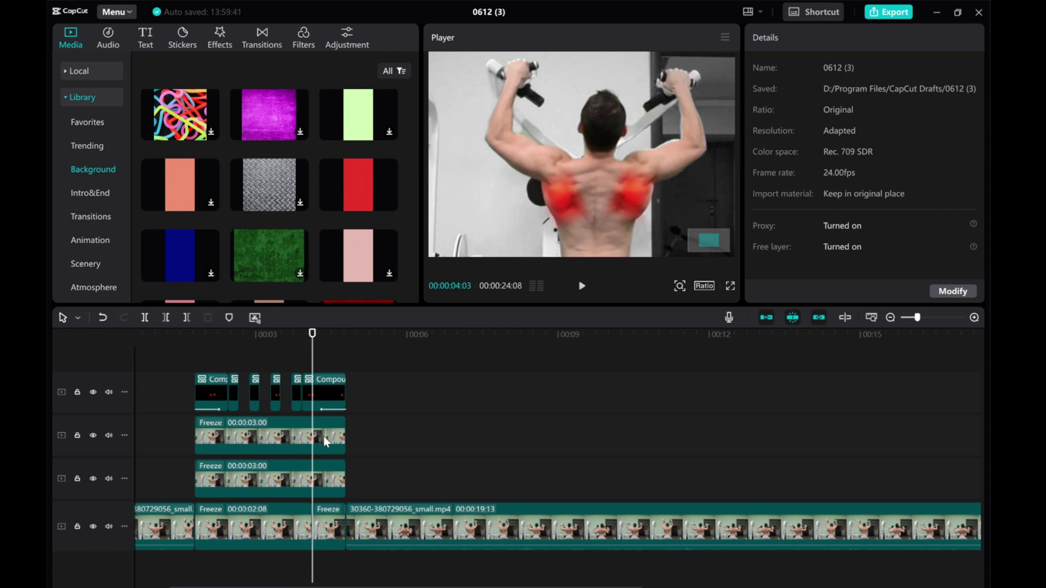
pyautogui.hotkey('ctrl', 'z')
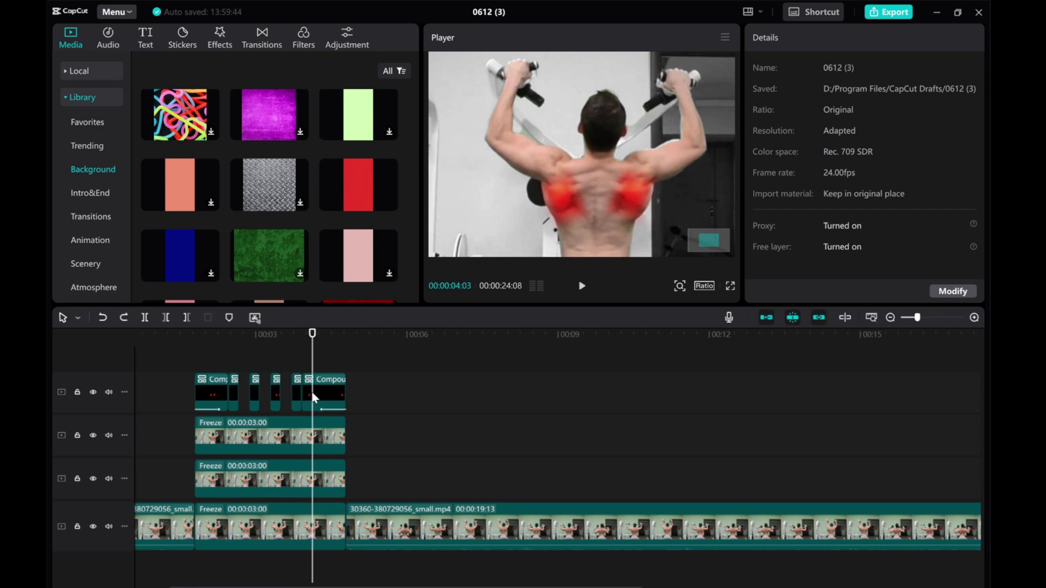
pyautogui.click(315, 392)
pyautogui.click(145, 318)
pyautogui.click(307, 397)
pyautogui.press('Delete')
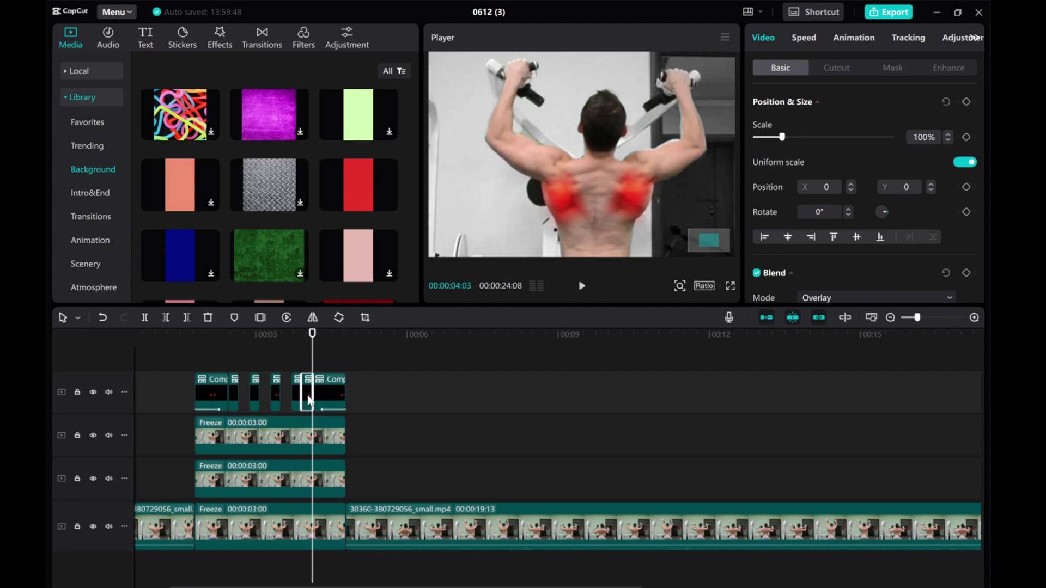
pyautogui.moveTo(309, 357); pyautogui.dragTo(193, 364)
# Play the flickering highlight, then rewind to the freeze start.
pyautogui.click(582, 287)
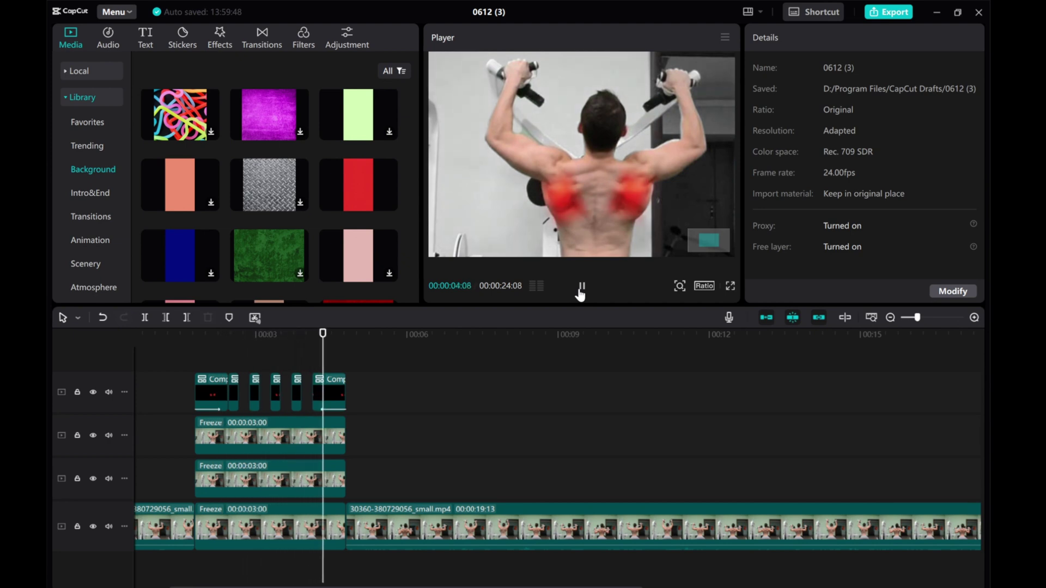
pyautogui.click(581, 287)
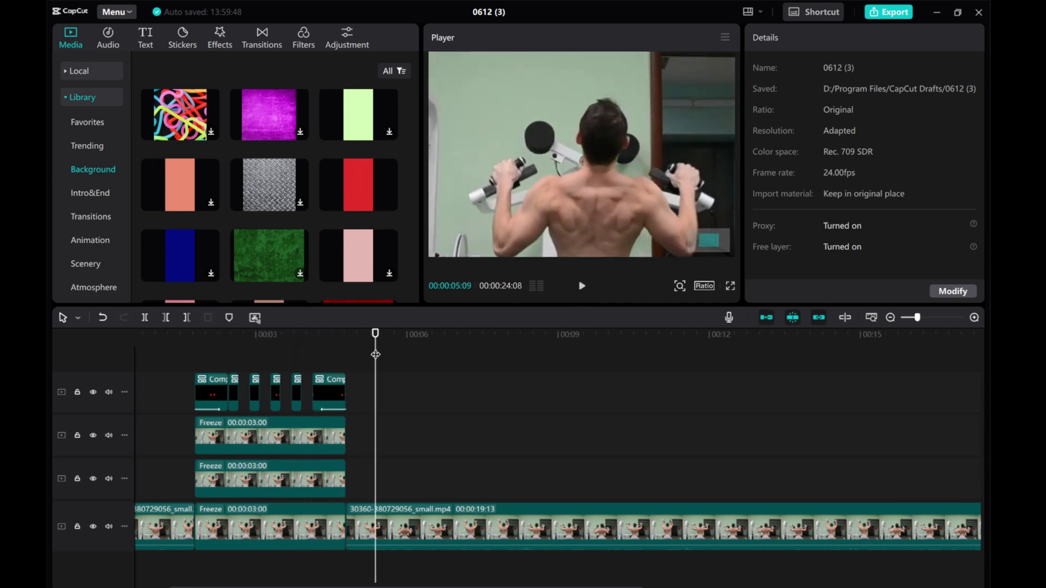
pyautogui.moveTo(375, 355); pyautogui.dragTo(197, 355)
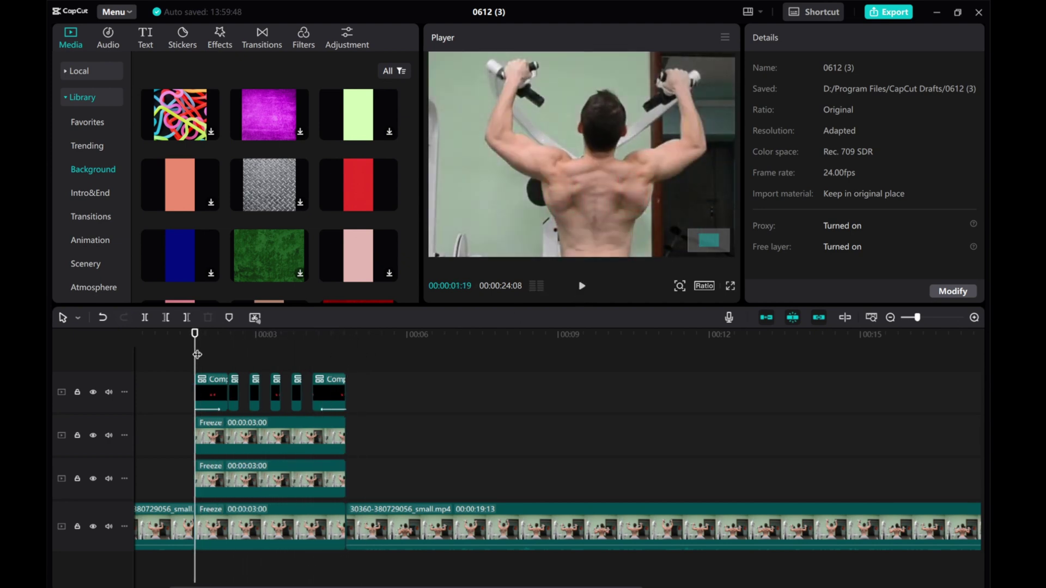
# Zoom the preview out to the whole gym frame and replay the edit.
pyautogui.click(683, 291)
pyautogui.moveTo(678, 309); pyautogui.dragTo(655, 308)
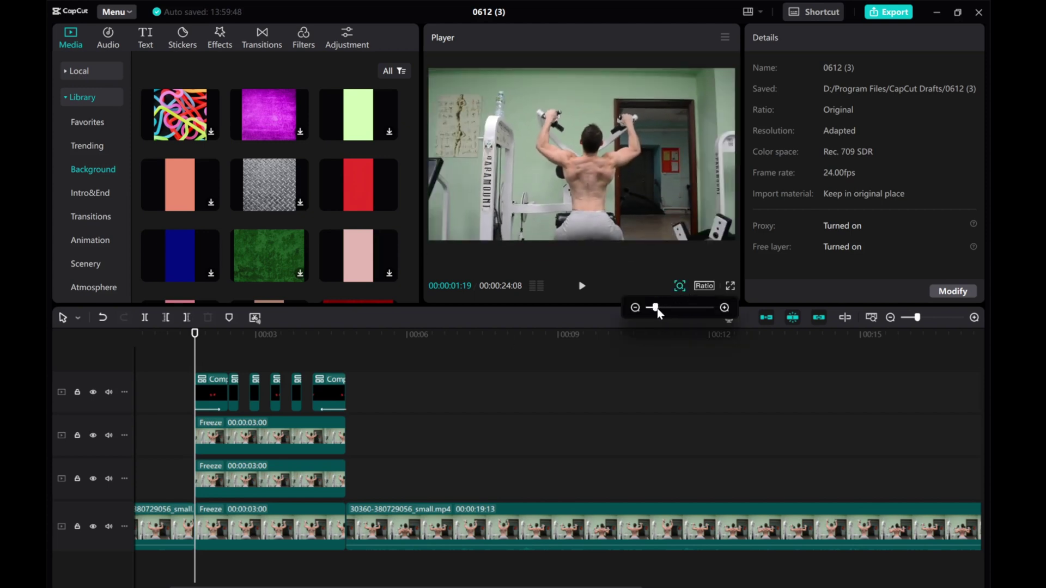
pyautogui.click(581, 287)
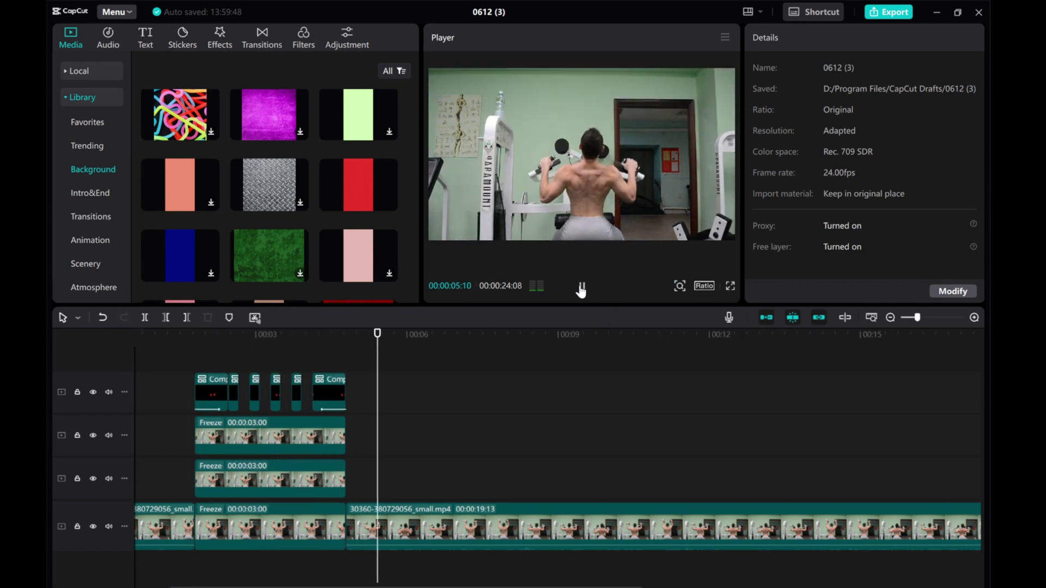
pyautogui.click(581, 287)
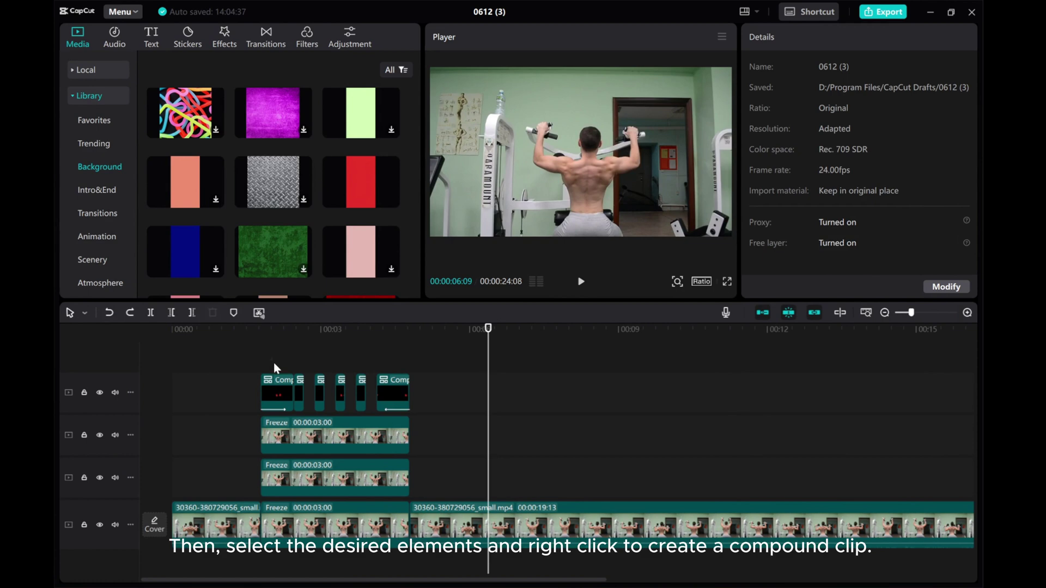
# Marquee-select every stacked freeze and glow clip and merge them into Compound clip2.
pyautogui.moveTo(273, 362); pyautogui.dragTo(396, 536)
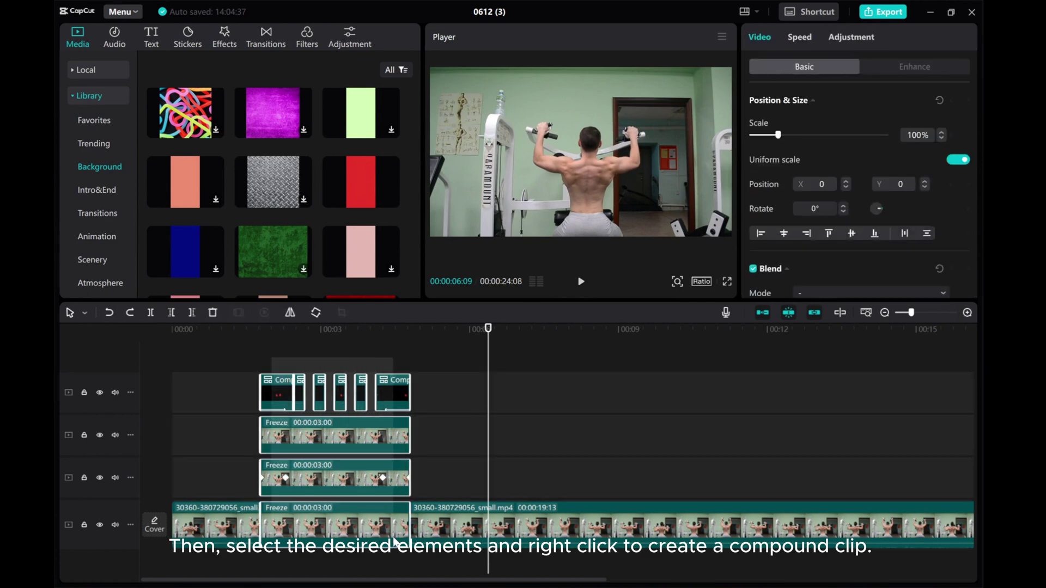
pyautogui.moveTo(394, 541); pyautogui.dragTo(393, 539)
pyautogui.rightClick(344, 448)
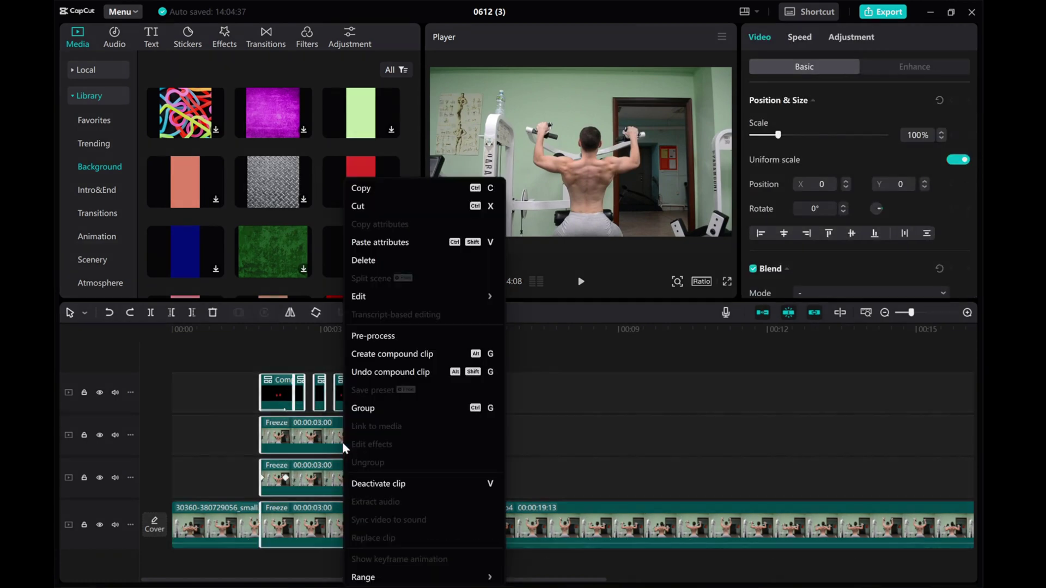
pyautogui.click(392, 354)
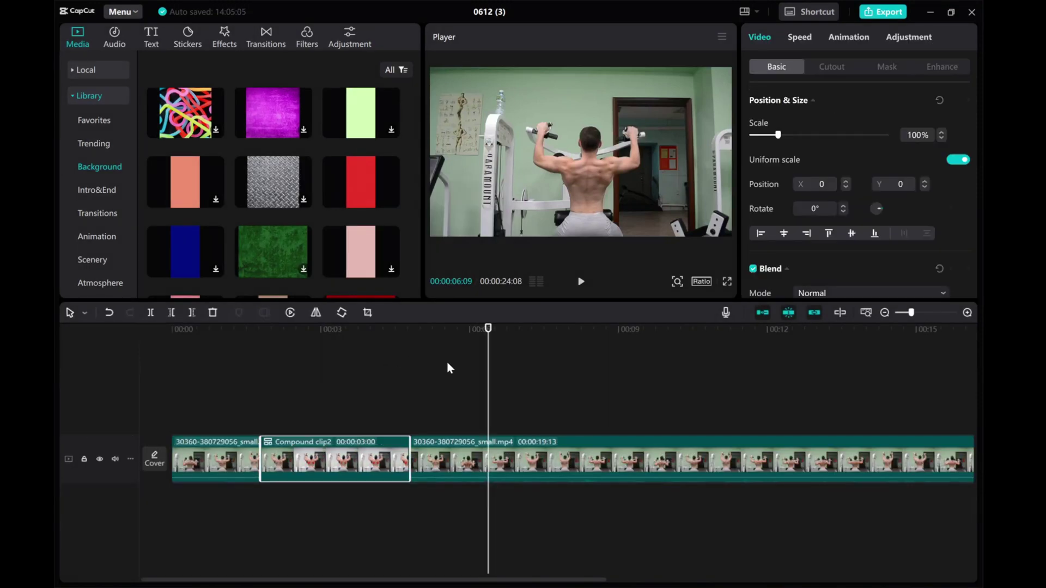
# Keyframe Position and Size at Compound clip2's start, then zoom to 175% at Y 66 where the glow appears.
pyautogui.moveTo(372, 392); pyautogui.dragTo(263, 400)
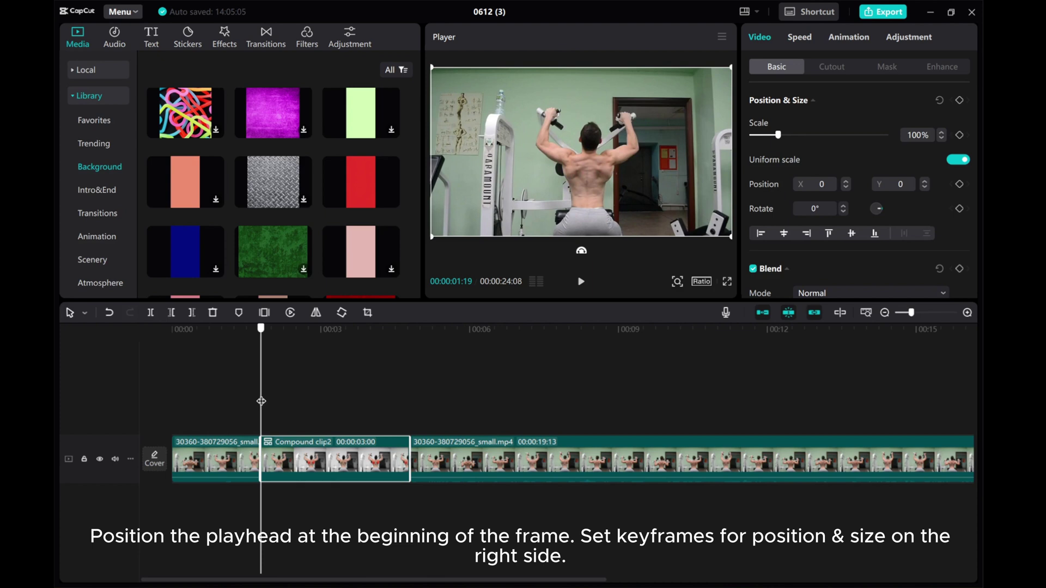
pyautogui.click(959, 101)
pyautogui.moveTo(265, 422); pyautogui.dragTo(289, 424)
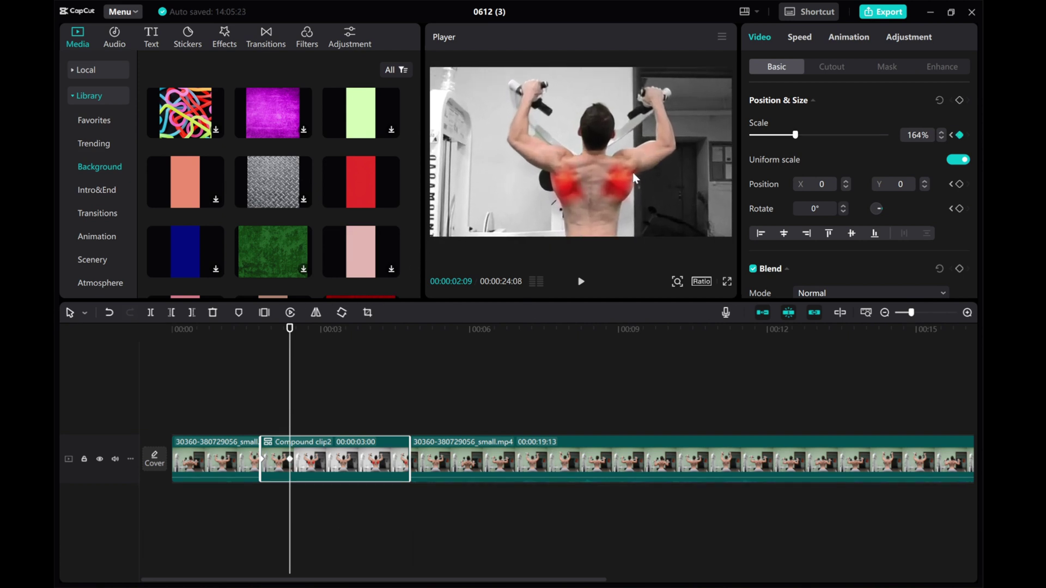
pyautogui.moveTo(633, 177); pyautogui.dragTo(629, 167)
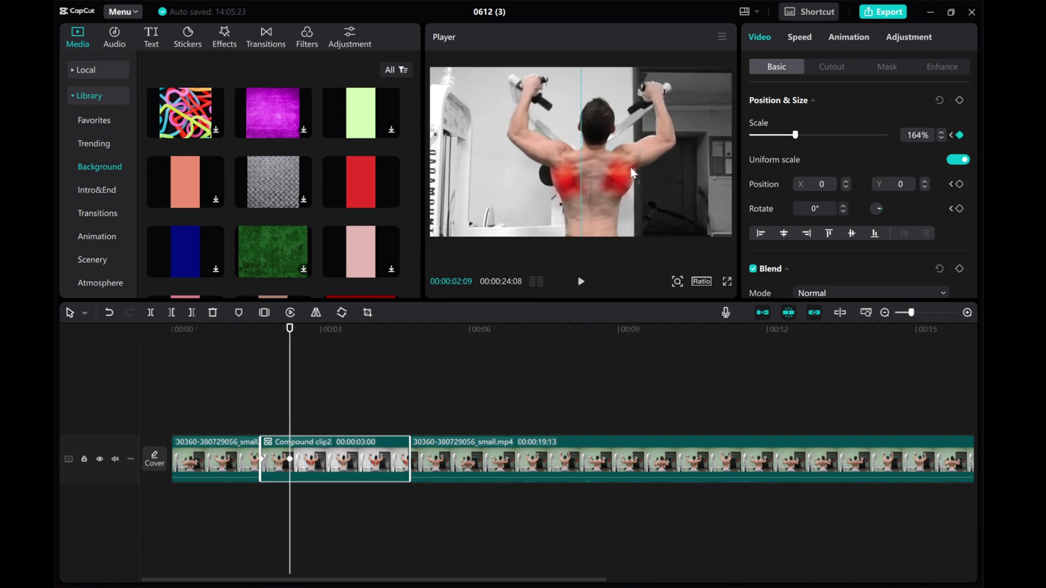
pyautogui.moveTo(791, 138); pyautogui.dragTo(800, 137)
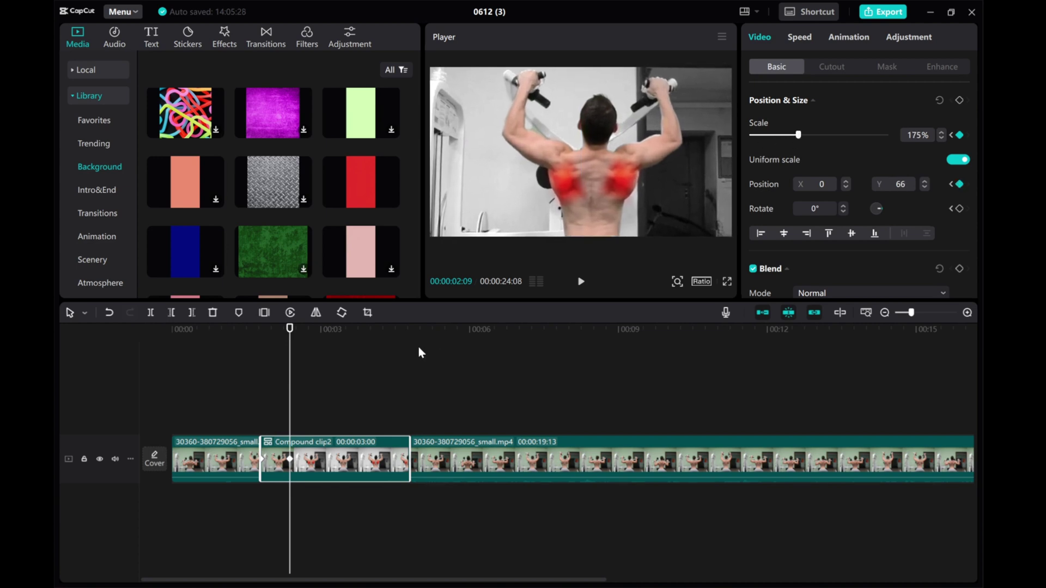
pyautogui.moveTo(290, 394); pyautogui.dragTo(384, 404)
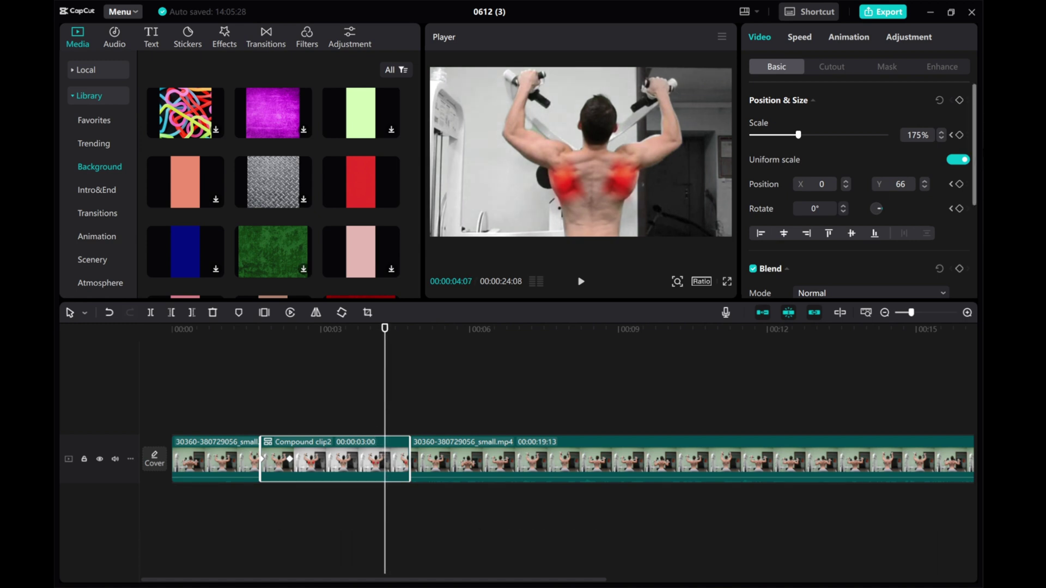
# Hold the 175% framing with a keyframe, then return Scale to 100% and Y to 0 at the last frame.
pyautogui.click(959, 100)
pyautogui.moveTo(386, 419); pyautogui.dragTo(408, 418)
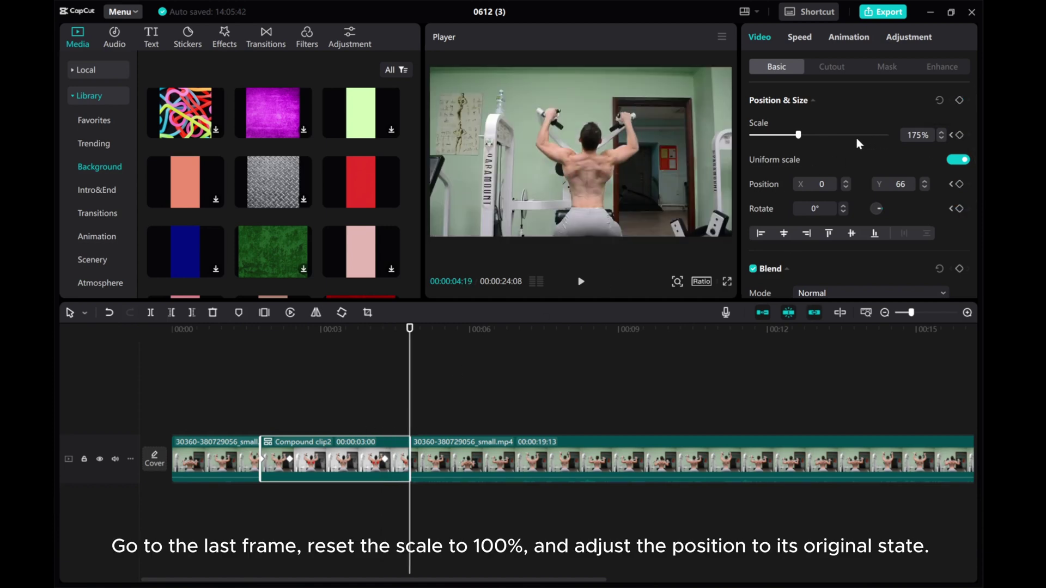
pyautogui.moveTo(779, 137); pyautogui.dragTo(779, 146)
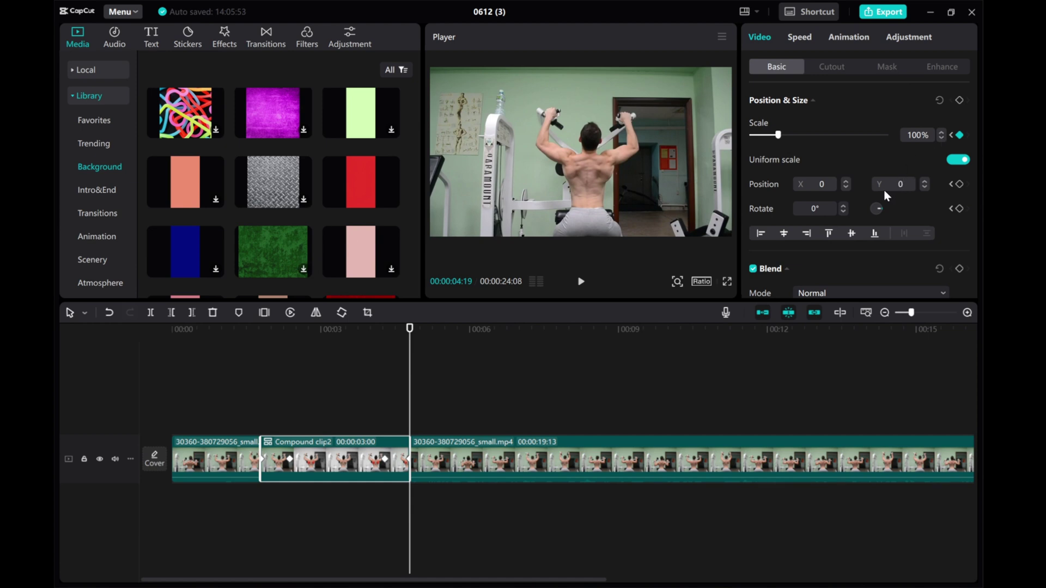
pyautogui.moveTo(407, 386); pyautogui.dragTo(250, 404)
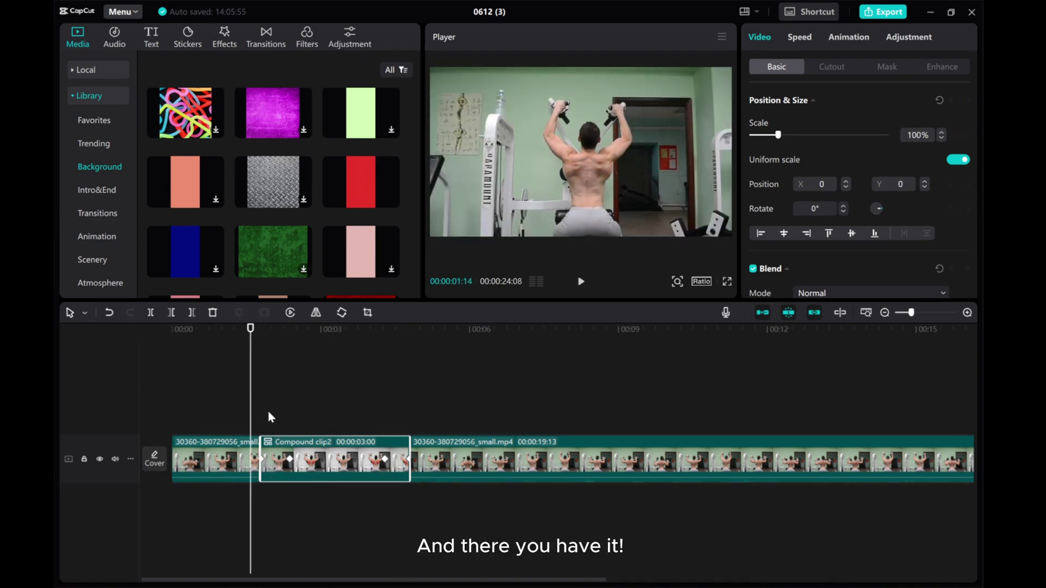
pyautogui.click(266, 410)
pyautogui.click(581, 281)
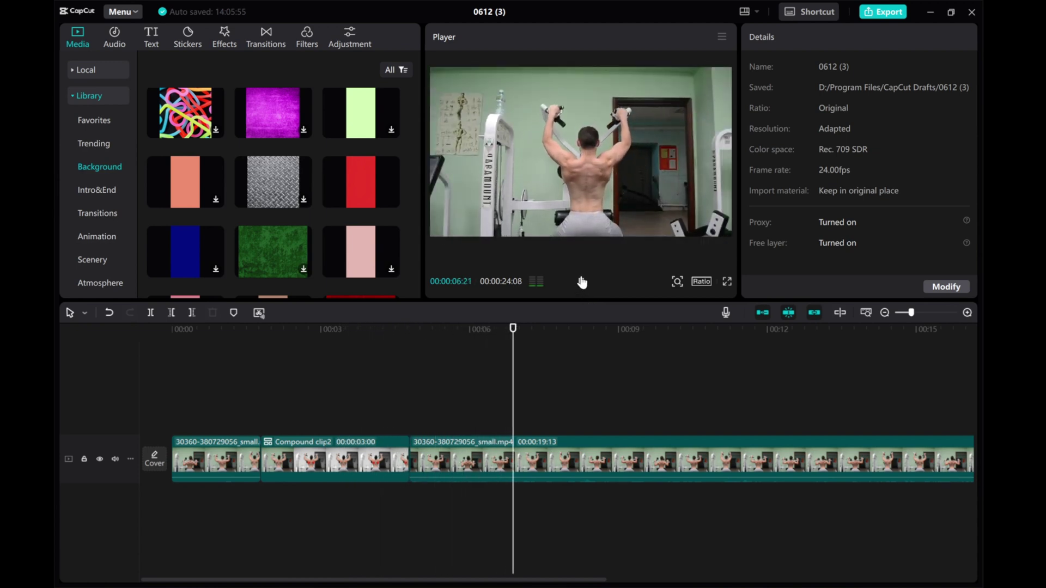
pyautogui.click(581, 282)
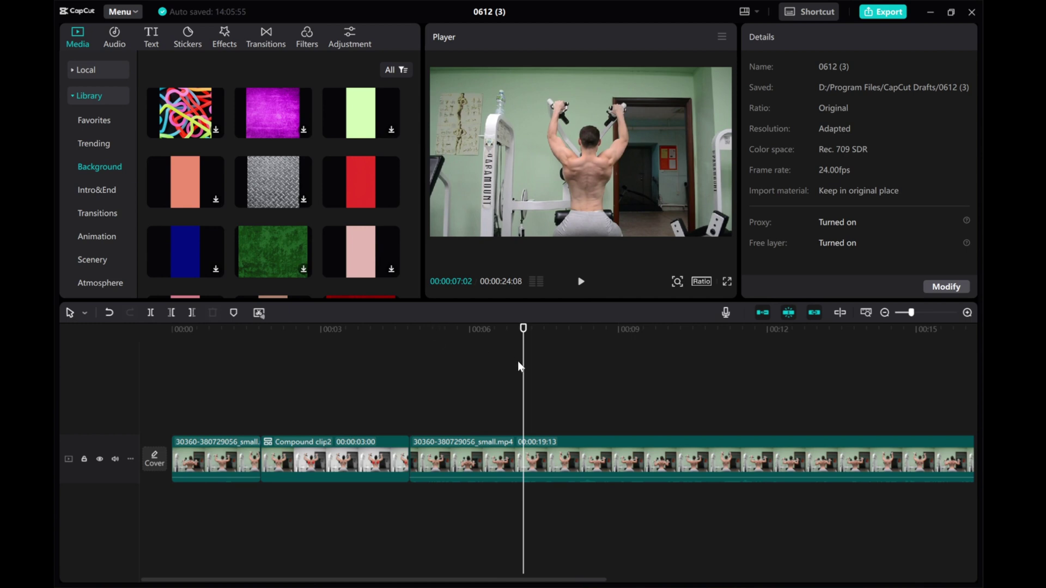
pyautogui.click(223, 362)
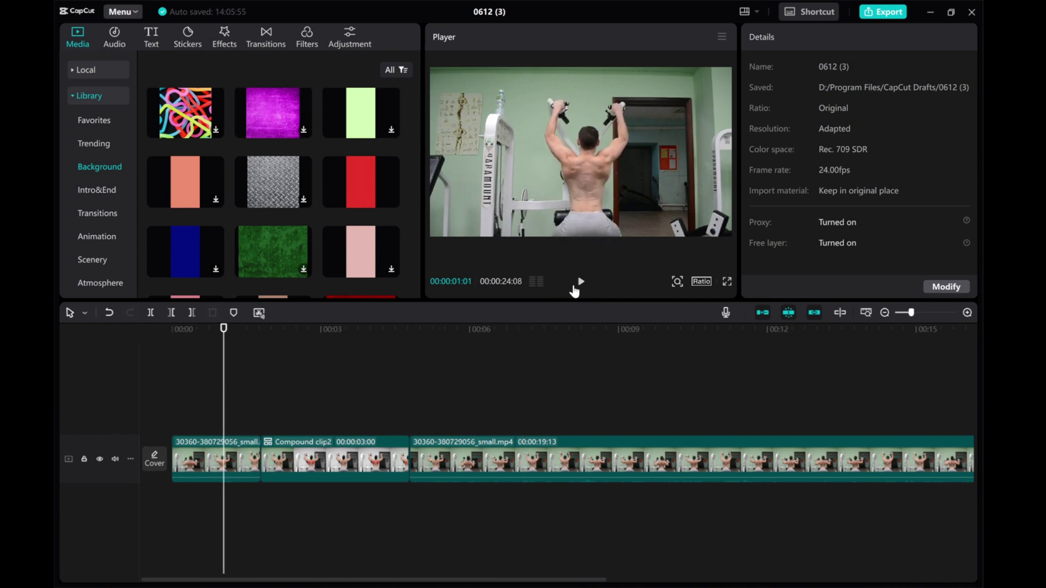